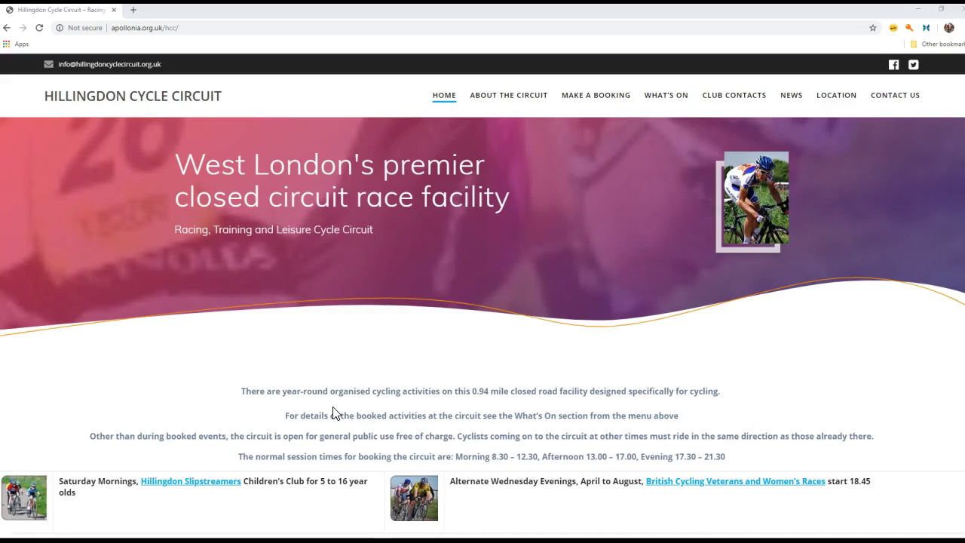
Open the Bookings page via MAKE A BOOKING, showing the Sunday 9 June 2019 day calendar.
{"action": "left_click", "coordinate": [388, 270]}
{"action": "scroll", "coordinate": [483, 317], "scroll_direction": "down", "scroll_amount": 5}
{"action": "scroll", "coordinate": [483, 317], "scroll_direction": "up", "scroll_amount": 3}
{"action": "scroll", "coordinate": [483, 317], "scroll_direction": "up", "scroll_amount": 3}
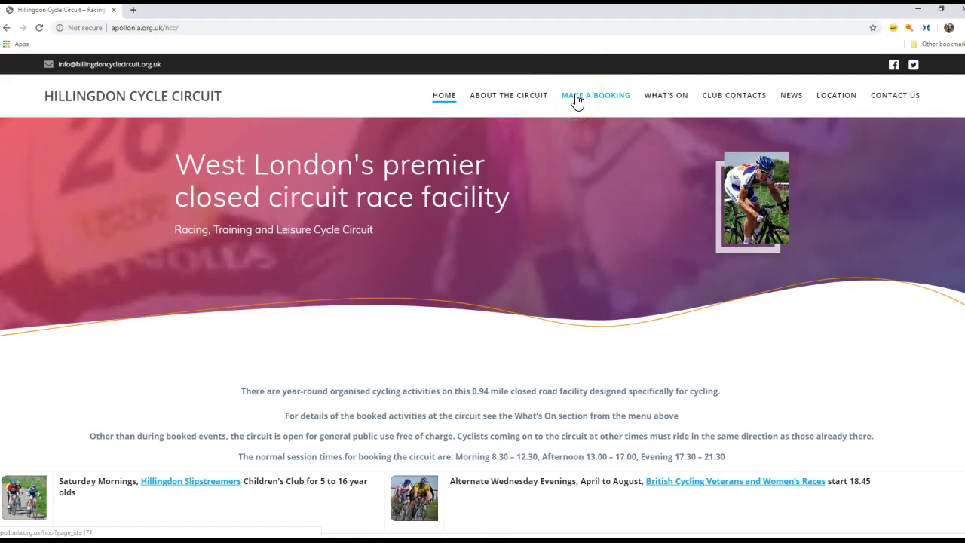
{"action": "left_click", "coordinate": [577, 101]}
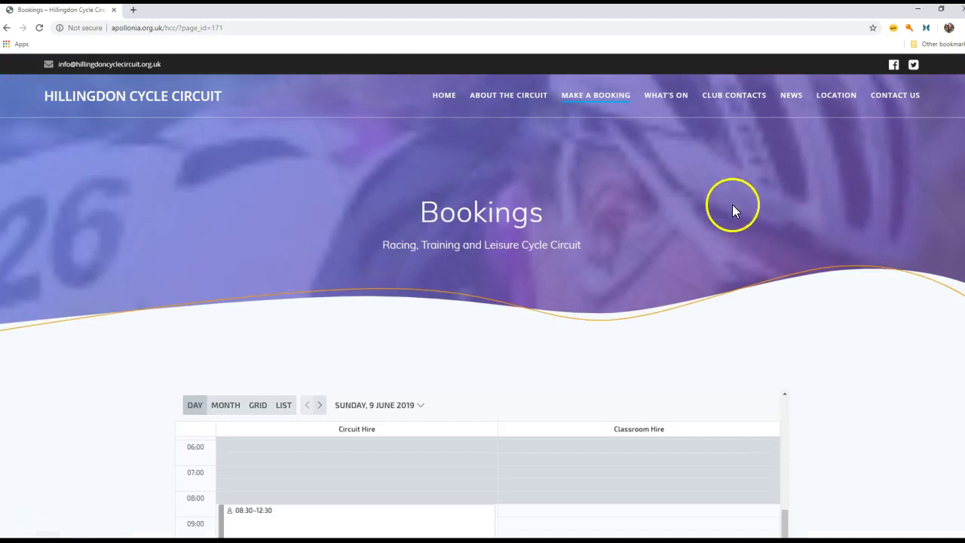
Switch the booking calendar to Month view for June 2019 and look over the existing bookings.
{"action": "scroll", "coordinate": [962, 245], "scroll_direction": "down", "scroll_amount": 3}
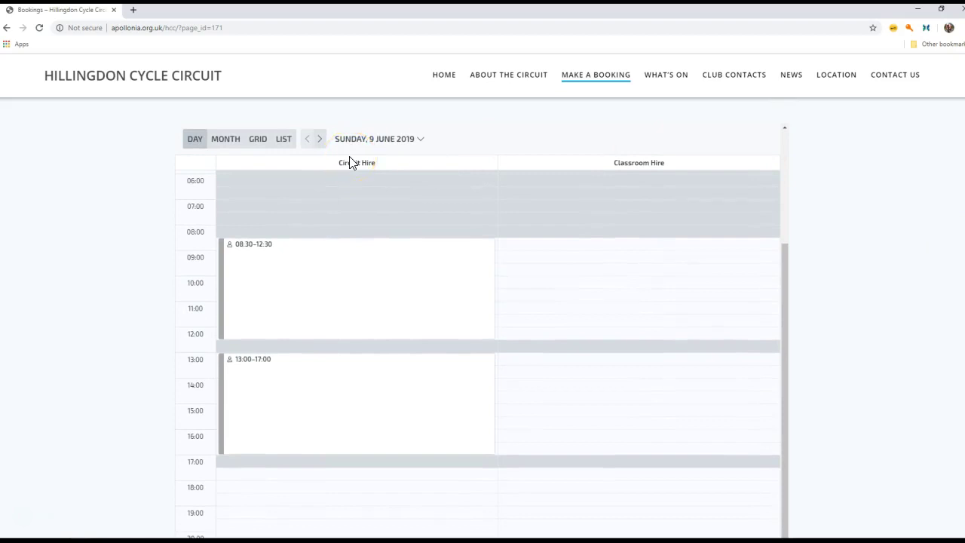
{"action": "left_click", "coordinate": [225, 140]}
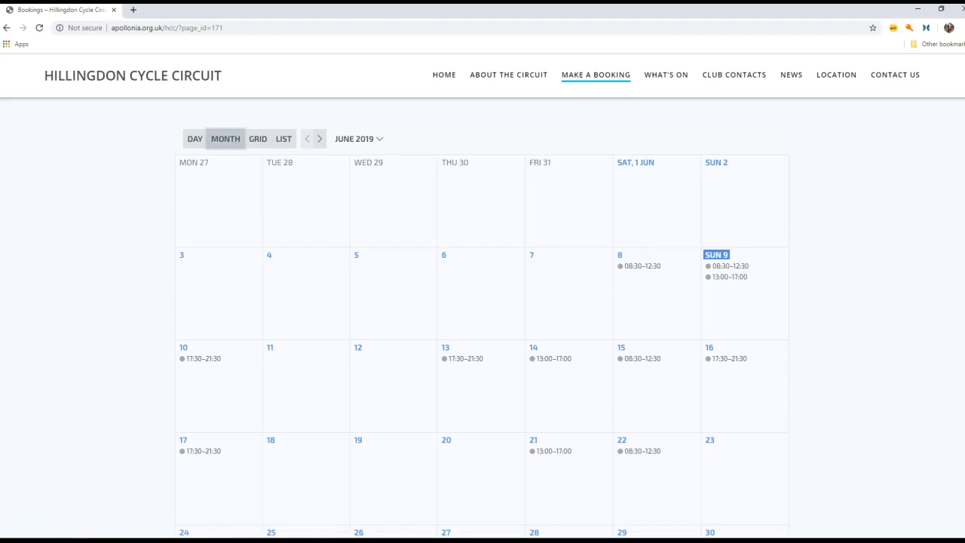
{"action": "mouse_move", "coordinate": [549, 362]}
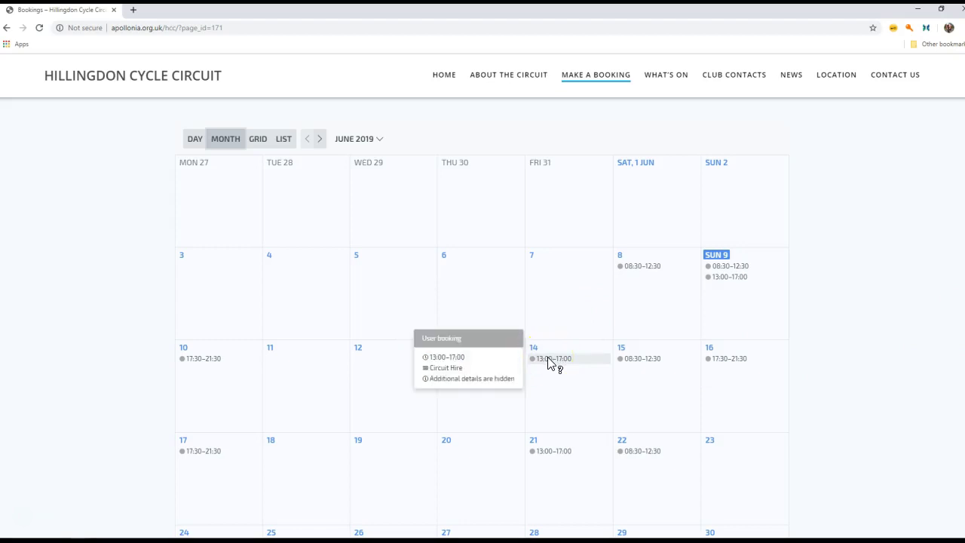
{"action": "left_click", "coordinate": [558, 380]}
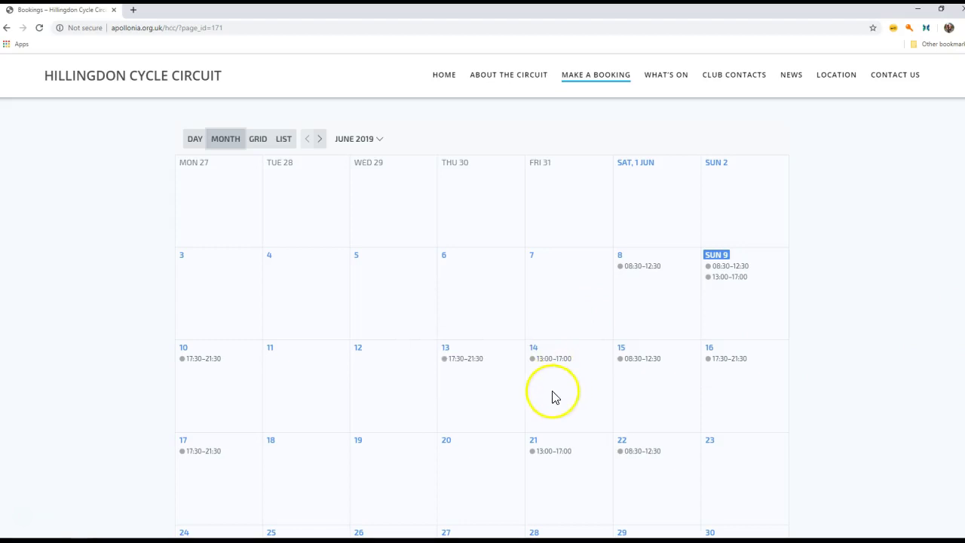
{"action": "mouse_move", "coordinate": [635, 365]}
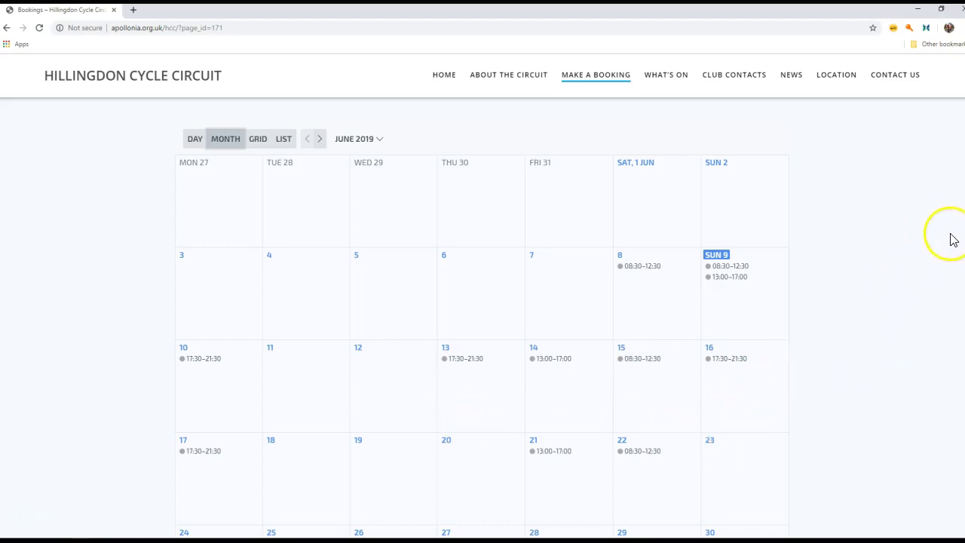
{"action": "scroll", "coordinate": [483, 317], "scroll_direction": "down", "scroll_amount": 2}
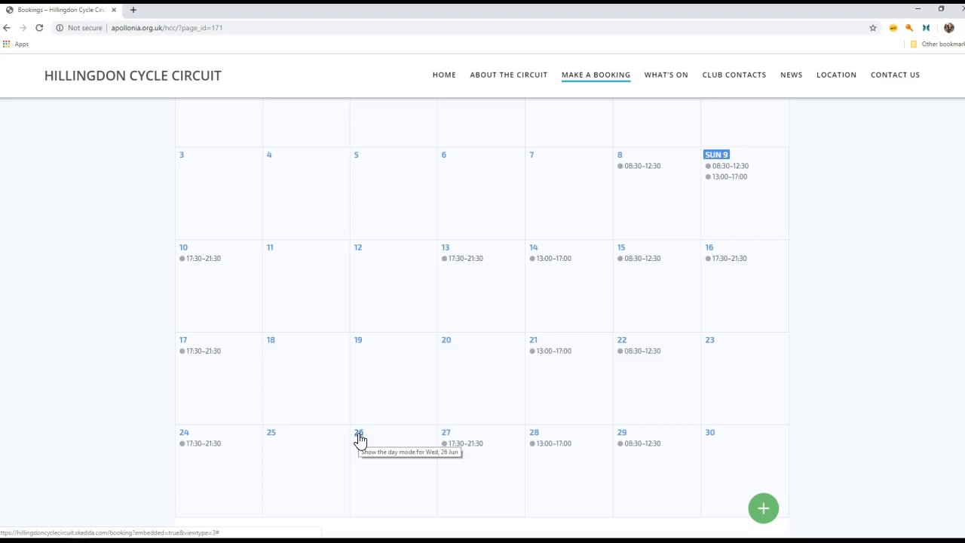
Open Wednesday 26 June and draw a 17:30–21:30 Circuit Hire slot priced £75.00.
{"action": "left_click", "coordinate": [359, 436]}
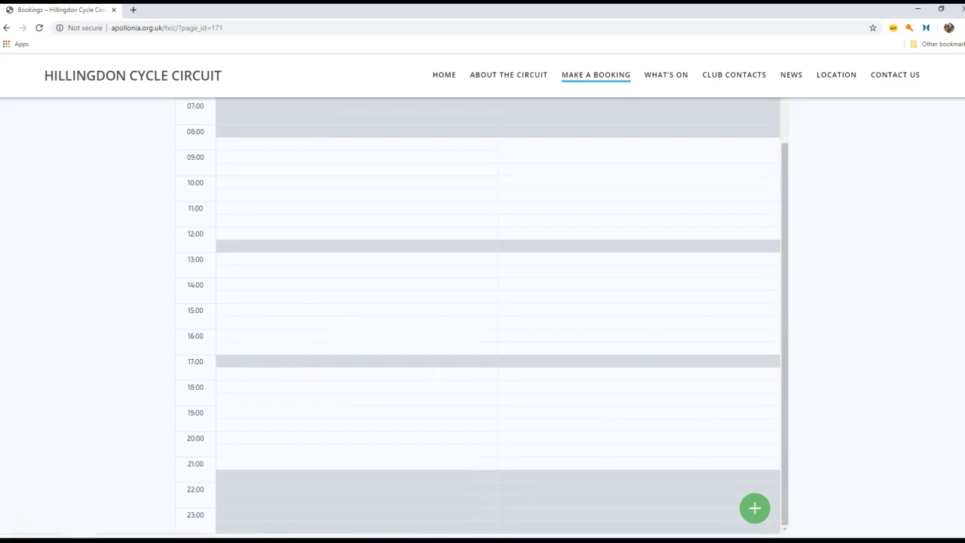
{"action": "scroll", "coordinate": [963, 381], "scroll_direction": "down", "scroll_amount": 1}
{"action": "scroll", "coordinate": [964, 381], "scroll_direction": "up", "scroll_amount": 3}
{"action": "scroll", "coordinate": [963, 381], "scroll_direction": "down", "scroll_amount": 2}
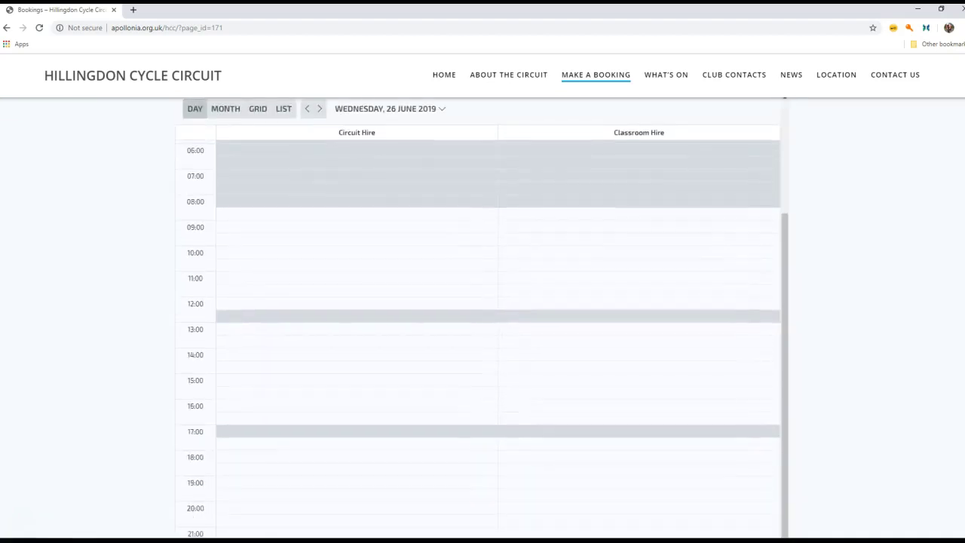
{"action": "scroll", "coordinate": [963, 381], "scroll_direction": "up", "scroll_amount": 1}
{"action": "scroll", "coordinate": [963, 381], "scroll_direction": "down", "scroll_amount": 1}
{"action": "scroll", "coordinate": [483, 317], "scroll_direction": "up", "scroll_amount": 1}
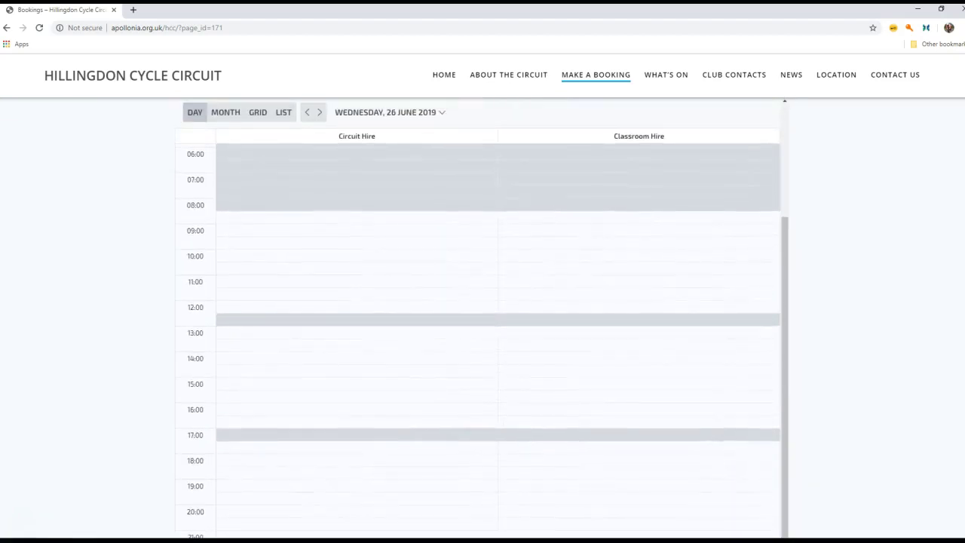
{"action": "scroll", "coordinate": [483, 317], "scroll_direction": "down", "scroll_amount": 1}
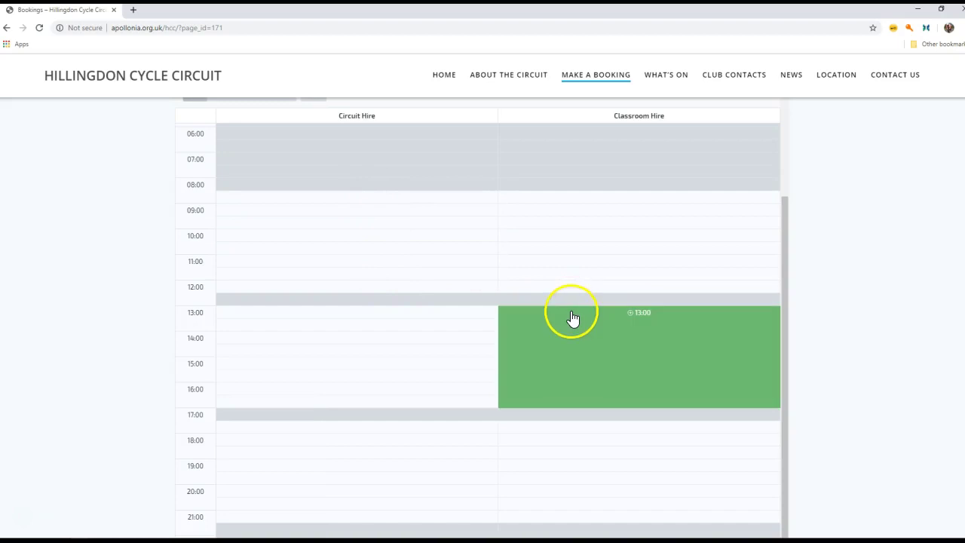
{"action": "left_click_drag", "start_coordinate": [574, 317], "coordinate": [355, 430]}
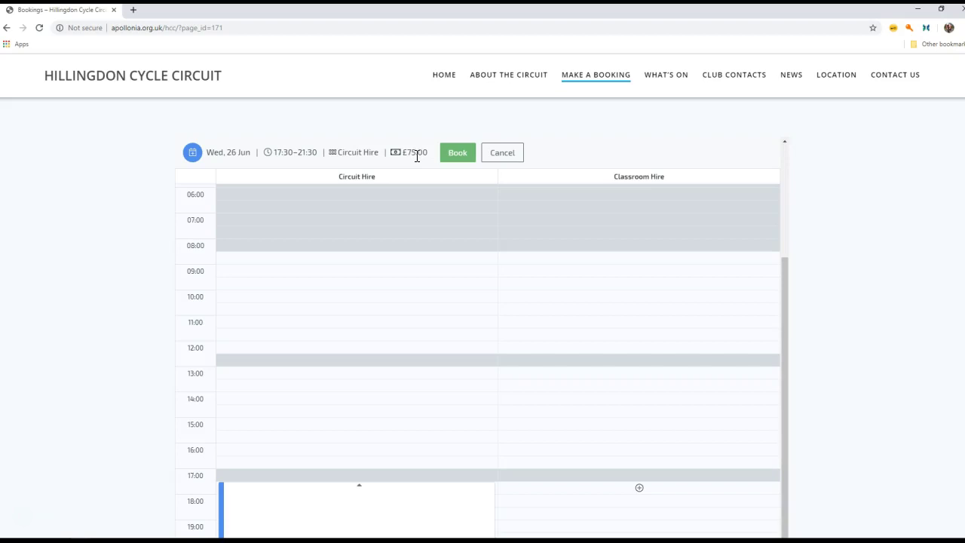
Start booking the 26 June evening slot under the holder's e-mail address.
{"action": "left_click", "coordinate": [457, 157]}
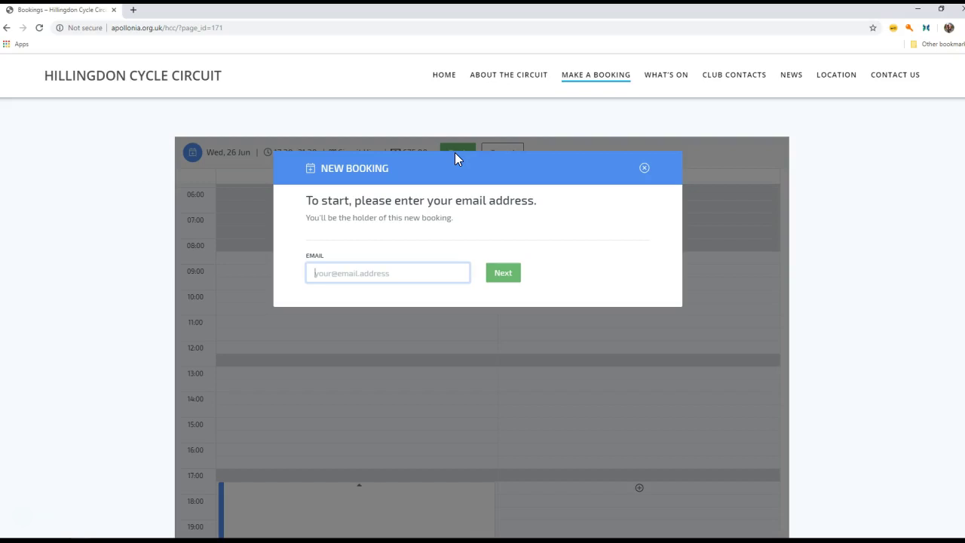
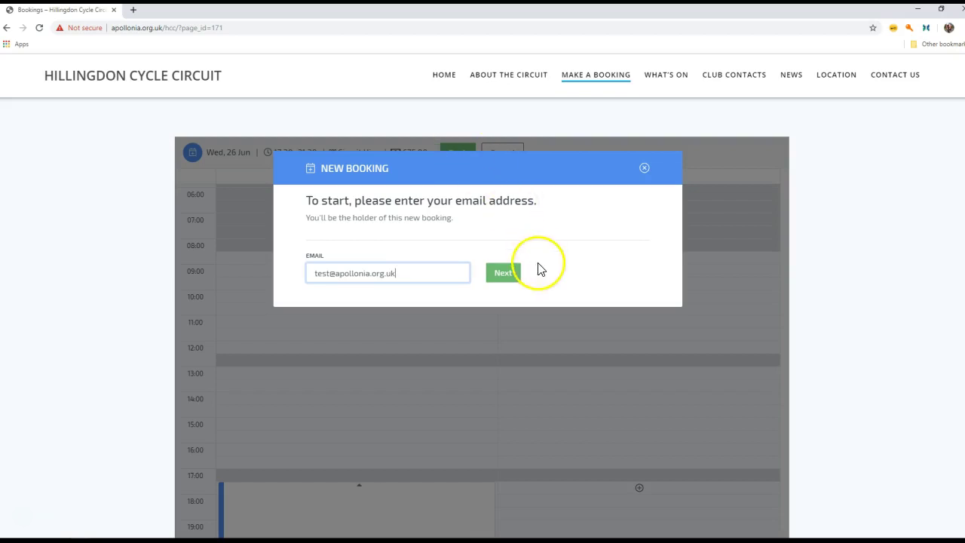
{"action": "left_click", "coordinate": [507, 271]}
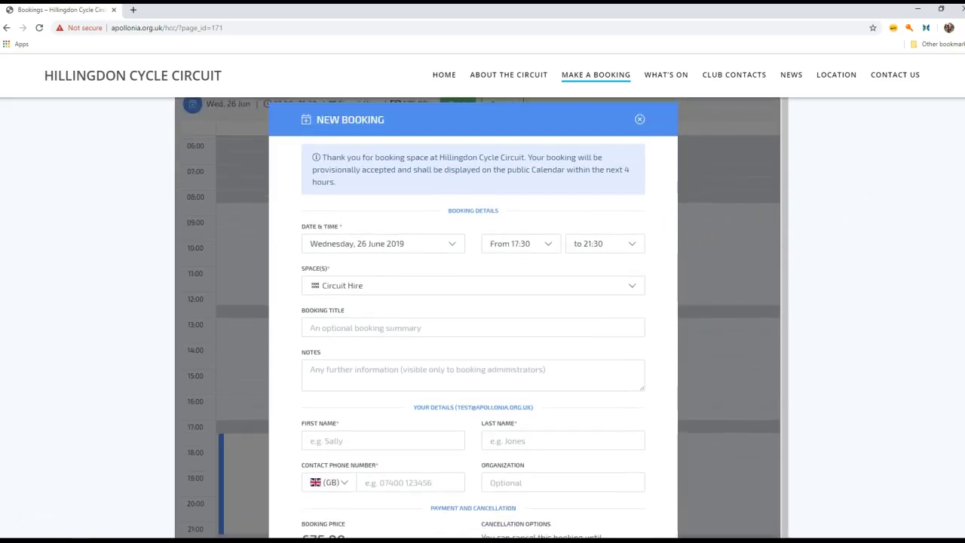
Enter the booking title 'Tutorial Test' and the note 'This is a test for the tu…'.
{"action": "left_click", "coordinate": [354, 331]}
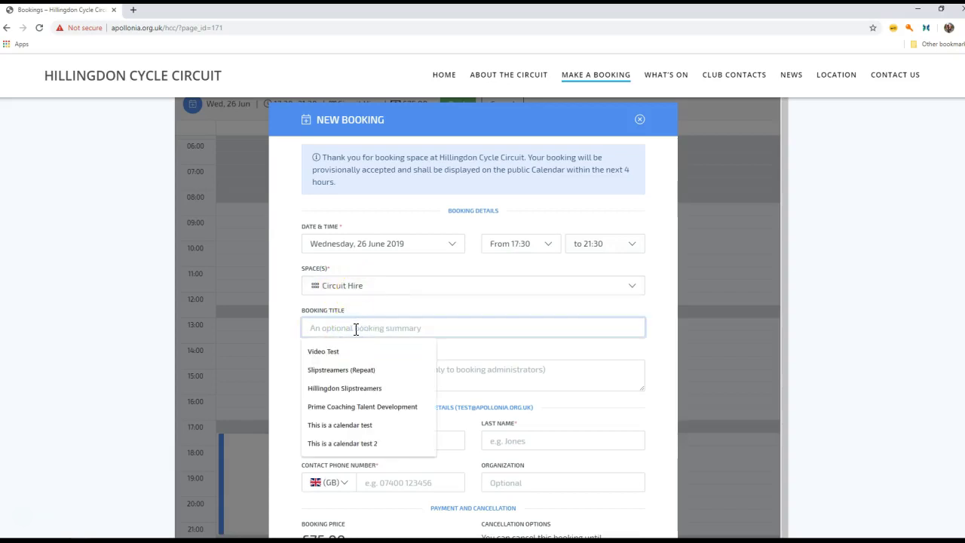
{"action": "type", "text": "Tut"}
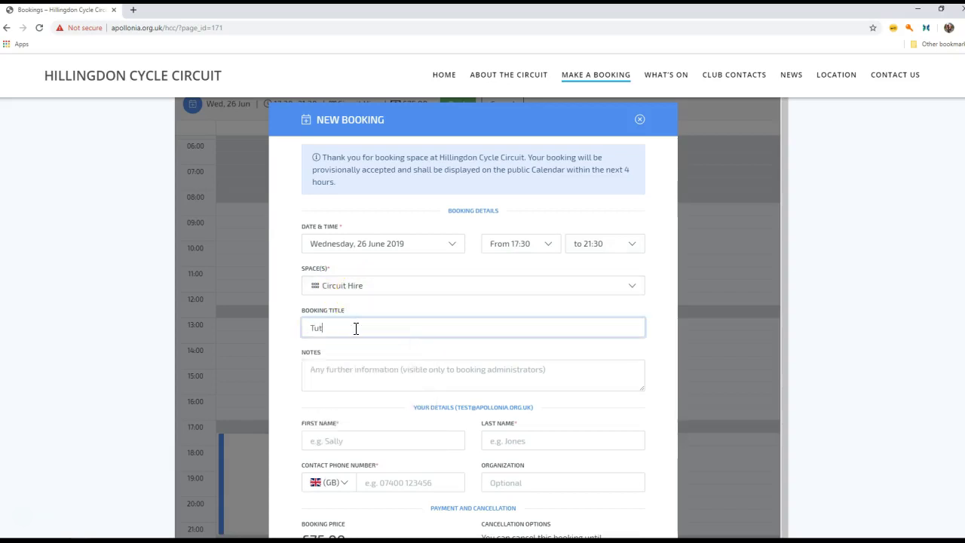
{"action": "type", "text": "urial"}
{"action": "key", "text": "BackSpace"}
{"action": "key", "text": "BackSpace"}
{"action": "key", "text": "BackSpace"}
{"action": "key", "text": "BackSpace"}
{"action": "type", "text": "orial Tes"}
{"action": "key", "text": "Tab"}
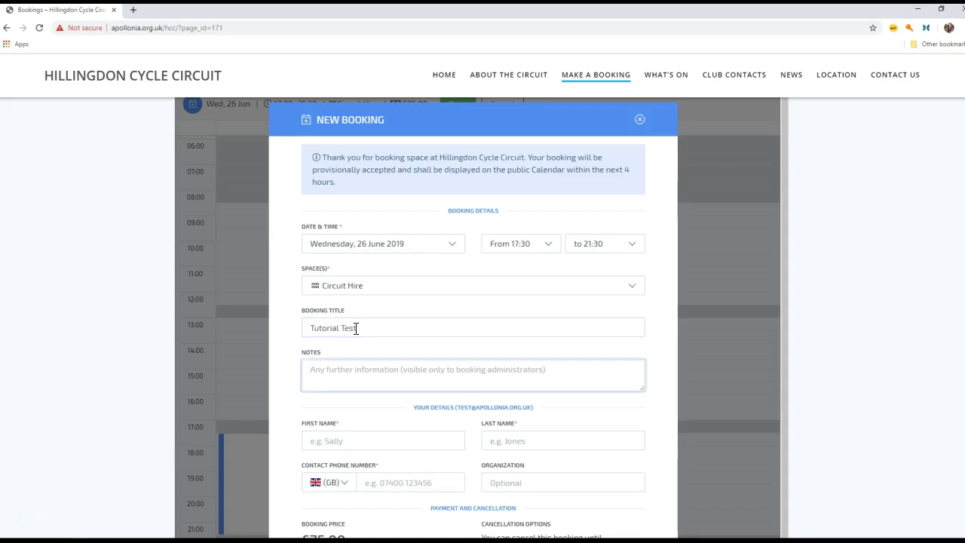
{"action": "type", "text": "This "}
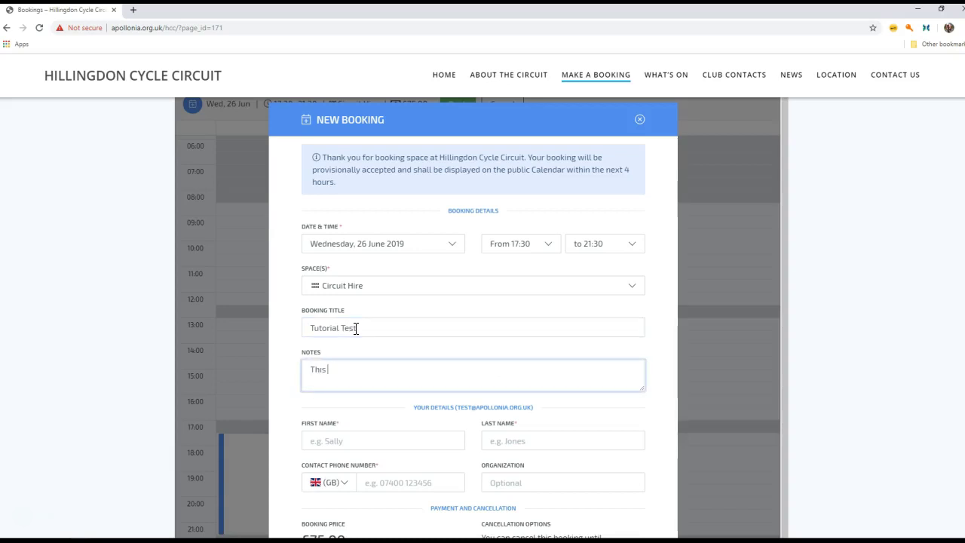
{"action": "type", "text": "is a test for the tutorial"}
Fill in the booker's first name, last name, contact phone number and organization Tutorial.
{"action": "left_click", "coordinate": [348, 440]}
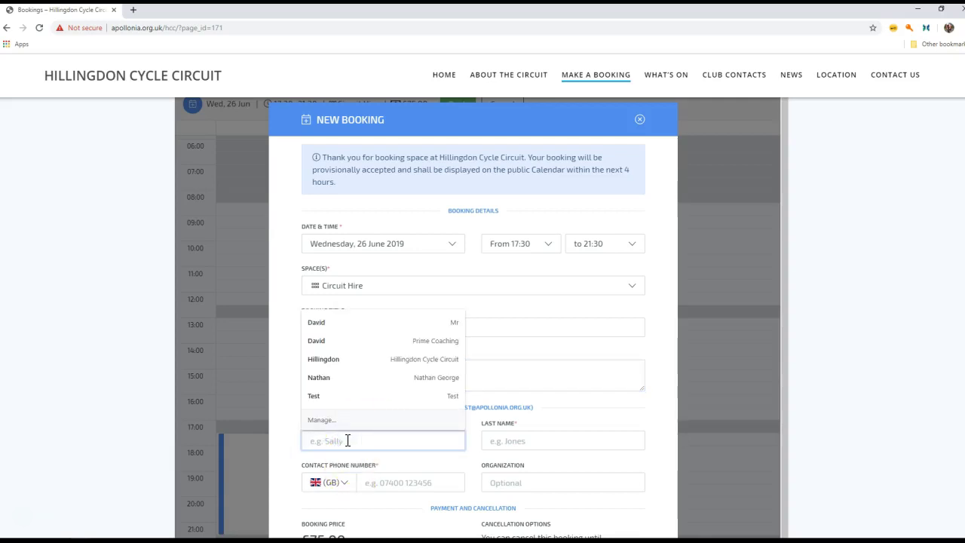
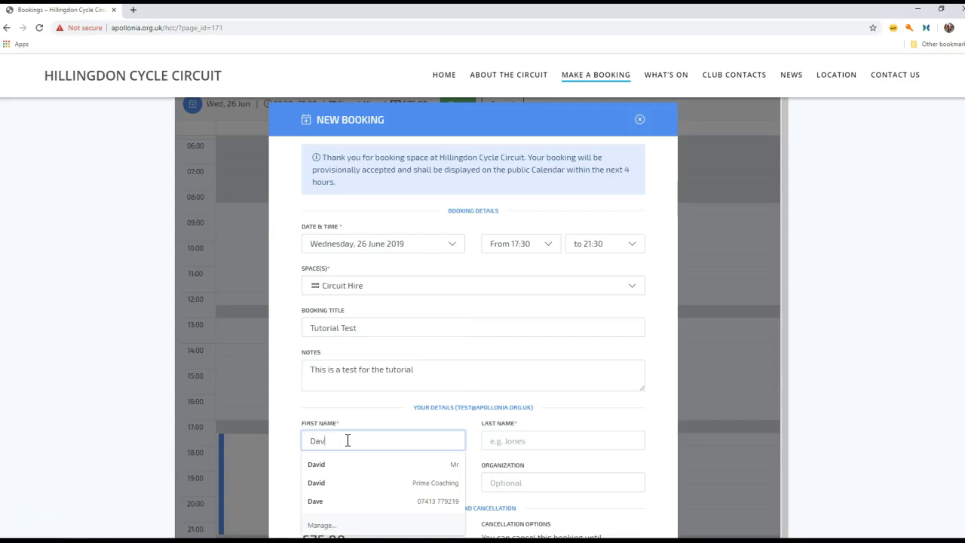
{"action": "key", "text": "Tab"}
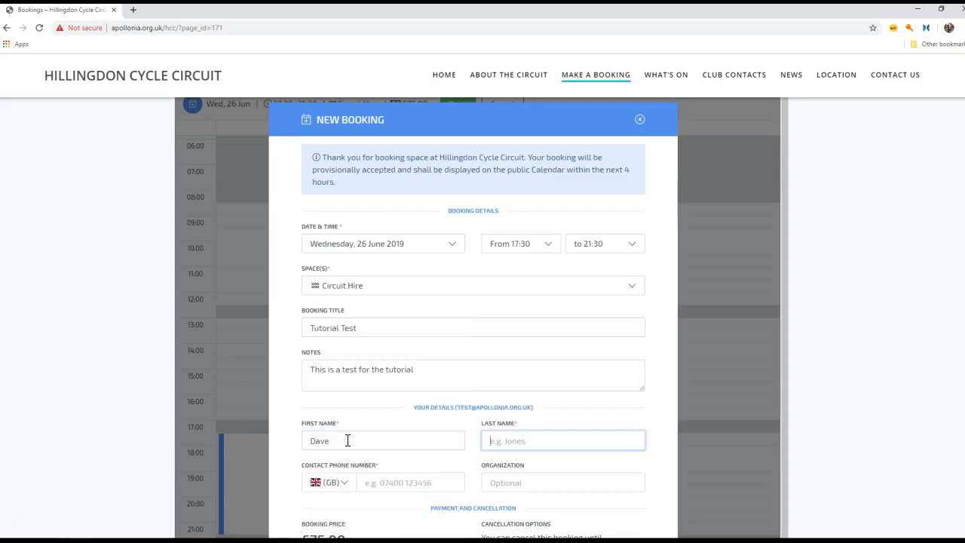
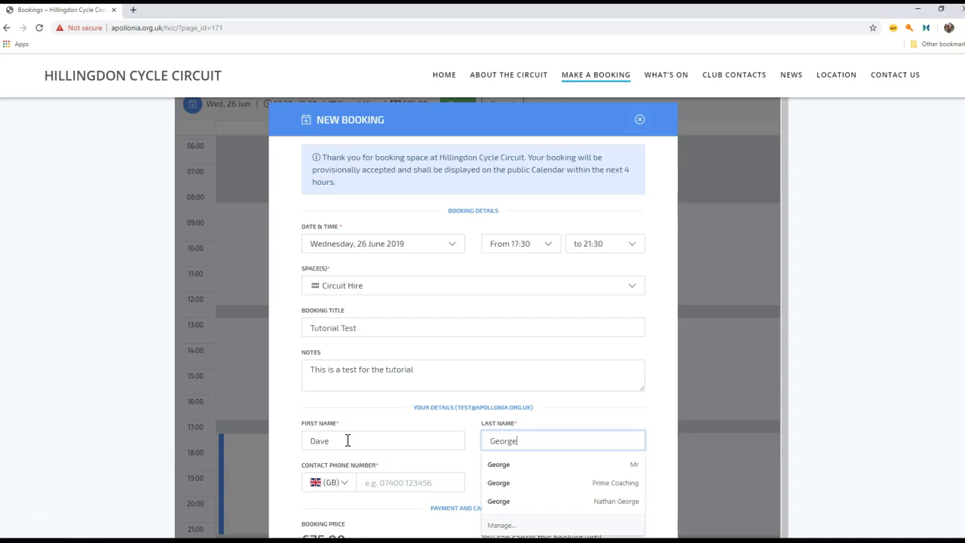
{"action": "key", "text": "Tab"}
{"action": "key", "text": "Tab"}
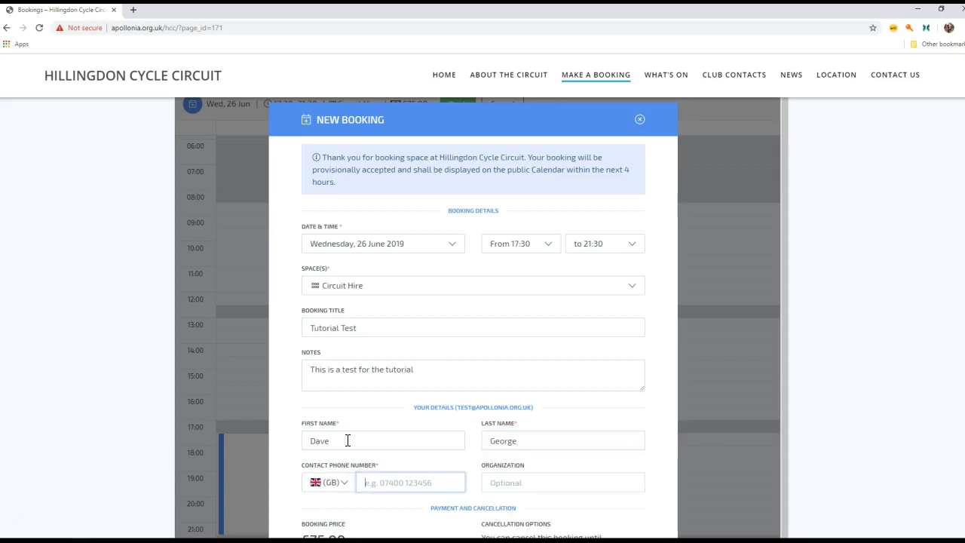
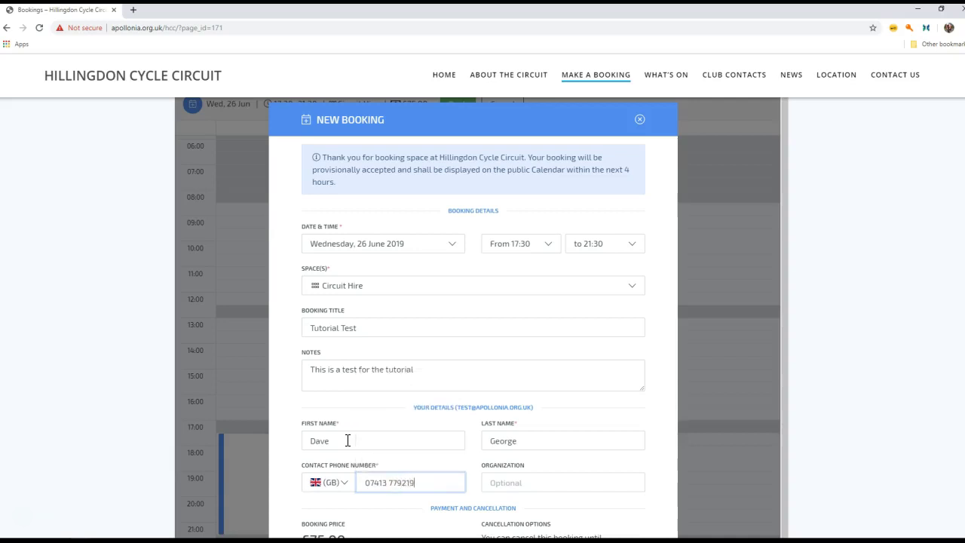
{"action": "key", "text": "Tab"}
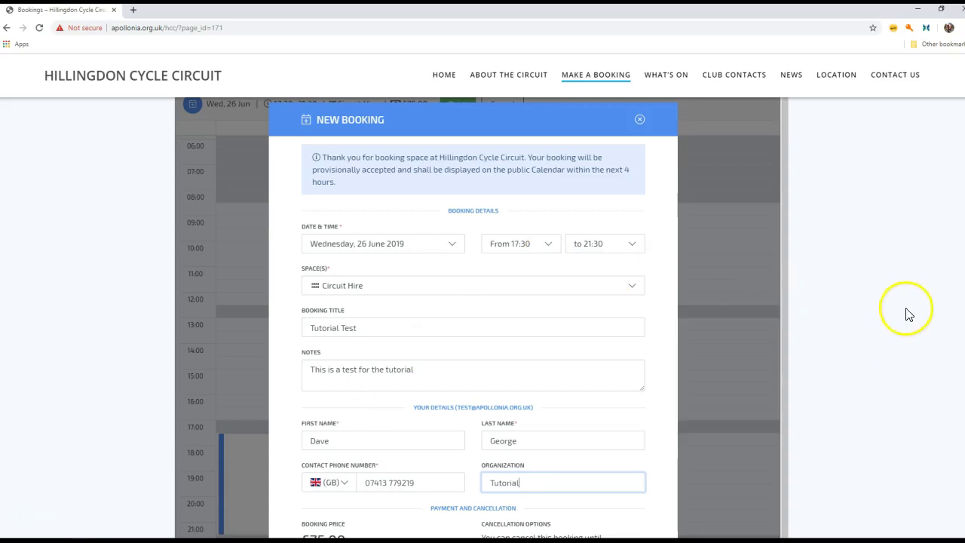
{"action": "scroll", "coordinate": [482, 316], "scroll_direction": "down", "scroll_amount": 2}
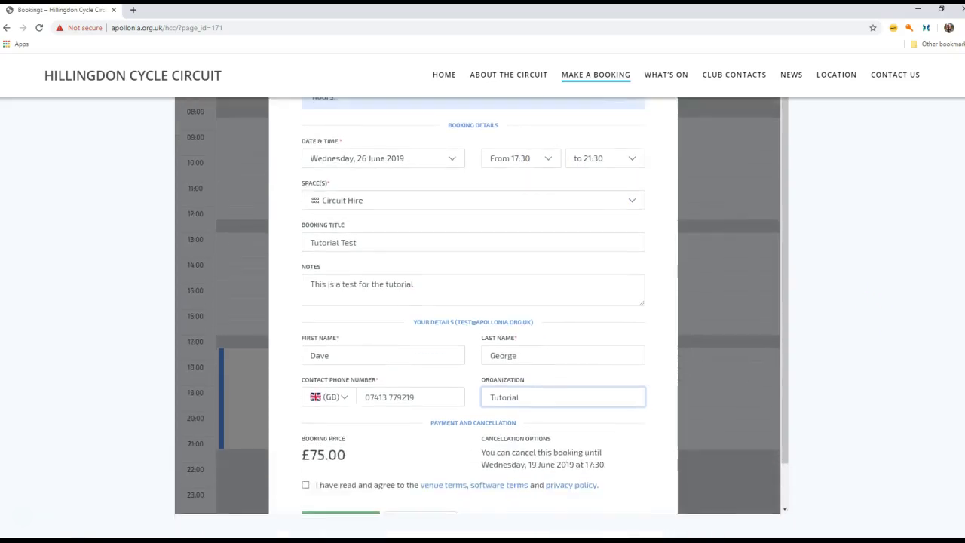
{"action": "scroll", "coordinate": [483, 317], "scroll_direction": "down", "scroll_amount": 1}
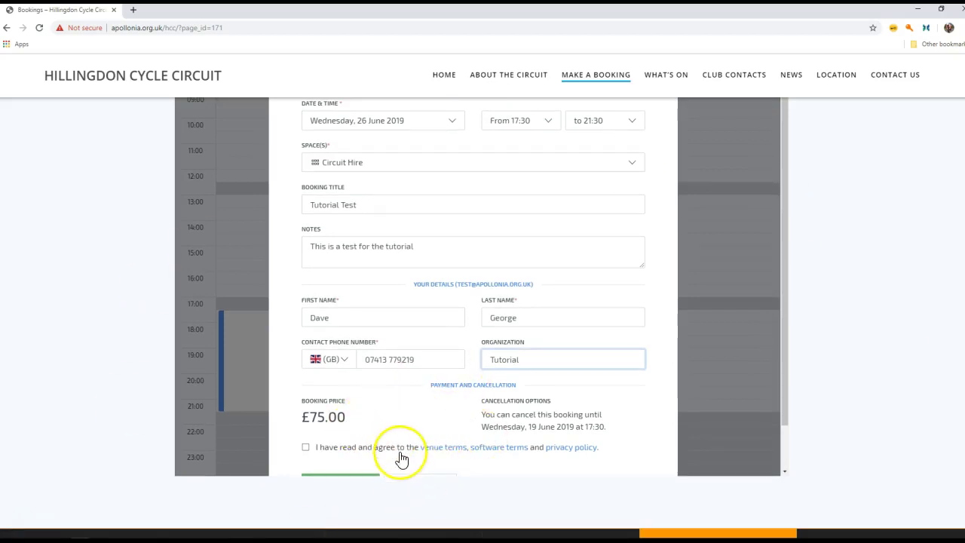
{"action": "right_click", "coordinate": [439, 451]}
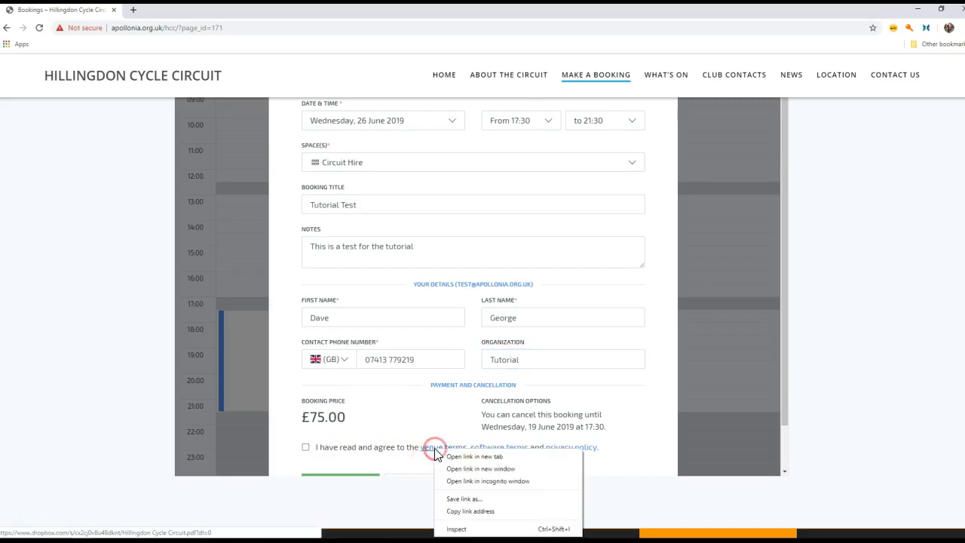
{"action": "left_click", "coordinate": [458, 457]}
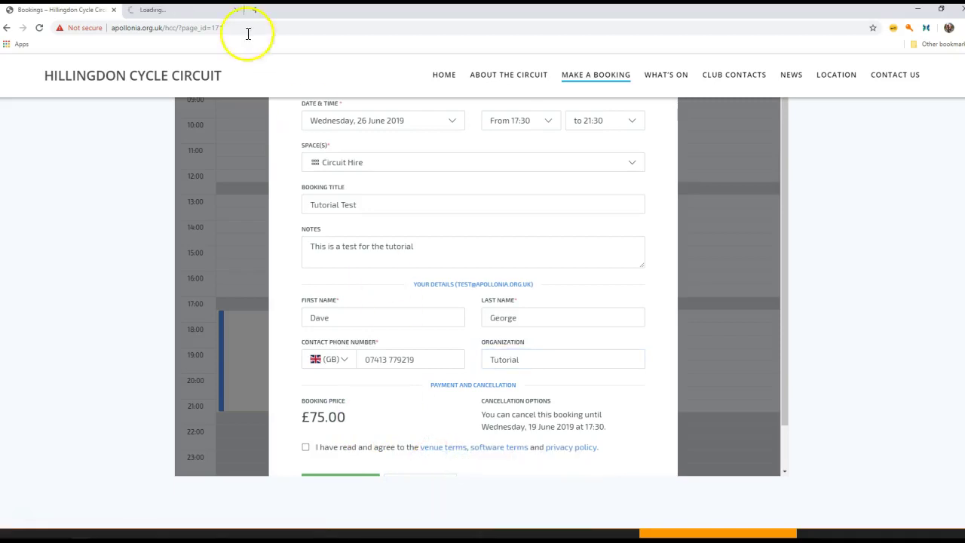
{"action": "left_click", "coordinate": [176, 11]}
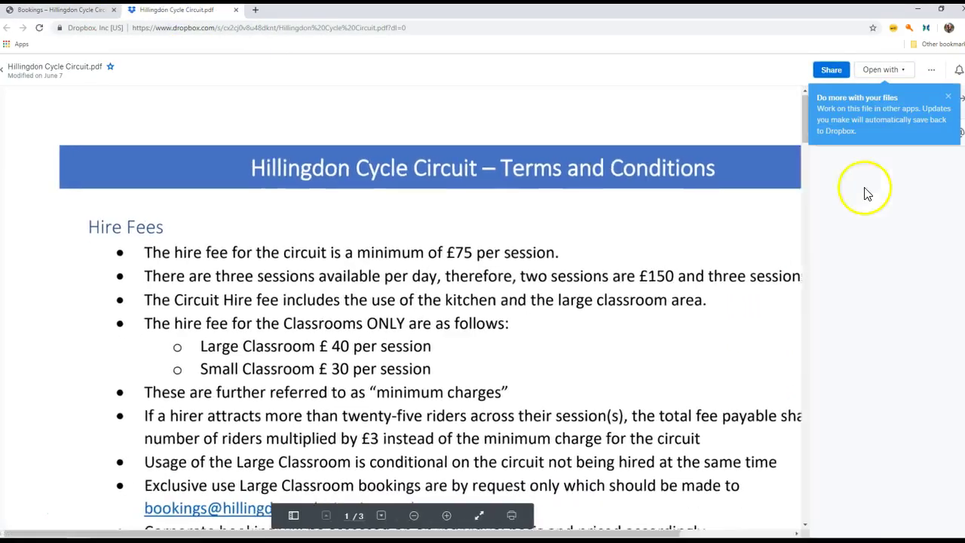
{"action": "left_click_drag", "start_coordinate": [803, 135], "coordinate": [807, 296]}
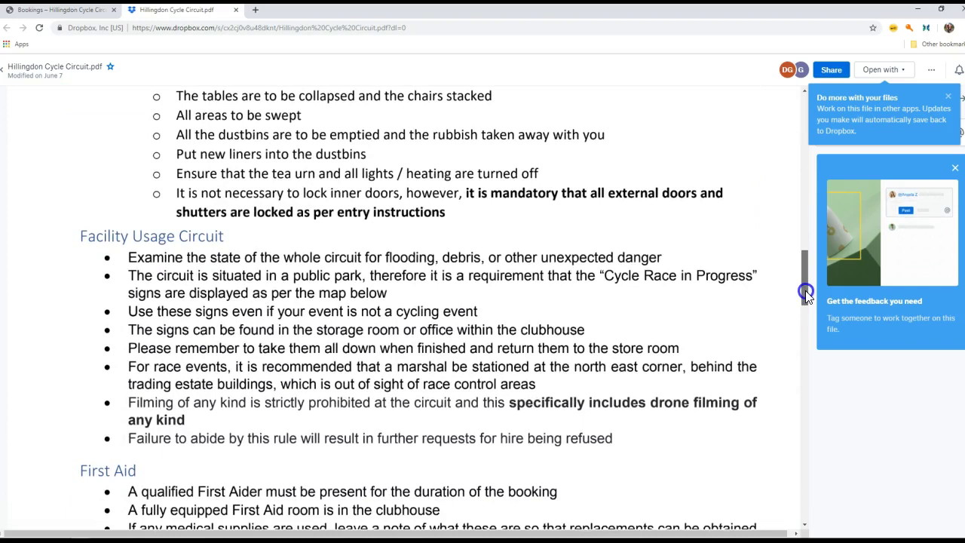
{"action": "left_click_drag", "start_coordinate": [806, 294], "coordinate": [804, 336]}
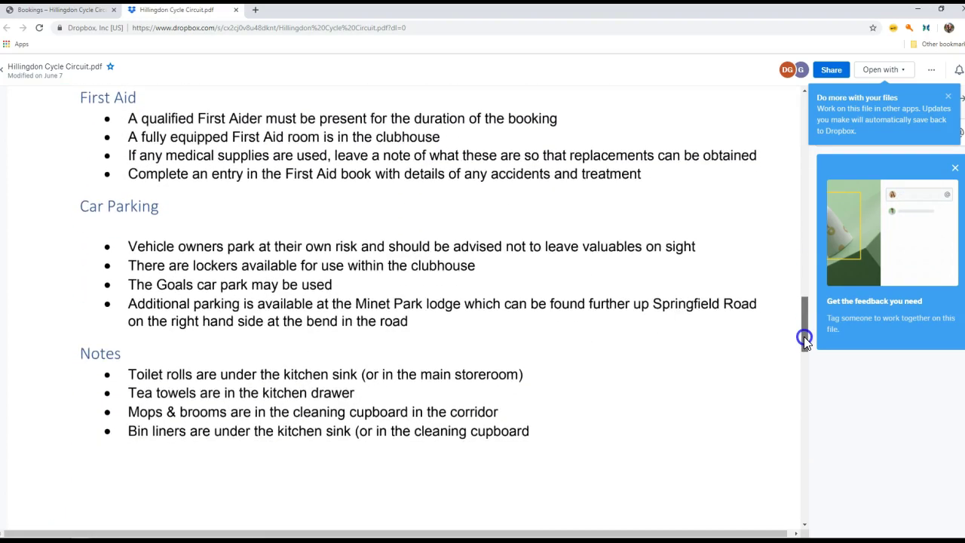
{"action": "left_click_drag", "start_coordinate": [804, 336], "coordinate": [805, 494]}
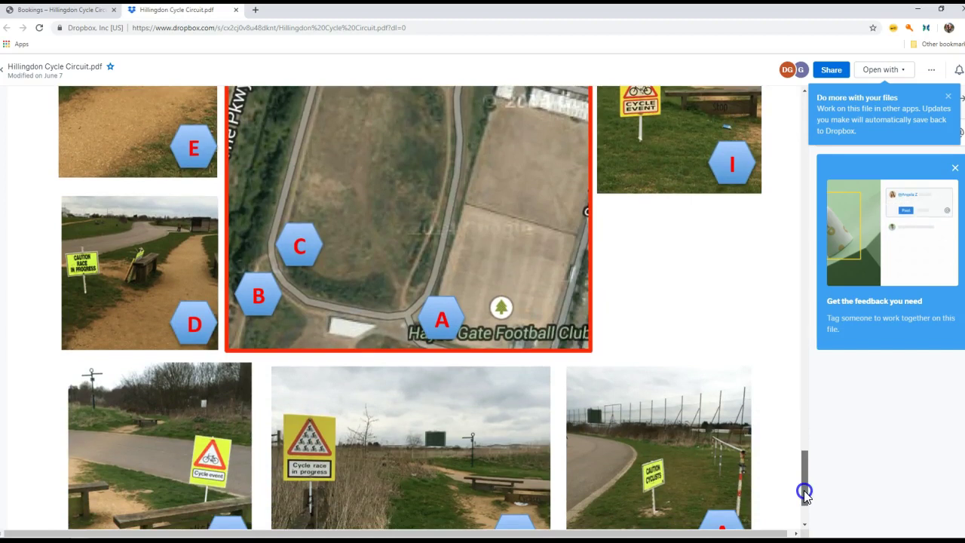
{"action": "scroll", "coordinate": [805, 494], "scroll_direction": "down", "scroll_amount": 1}
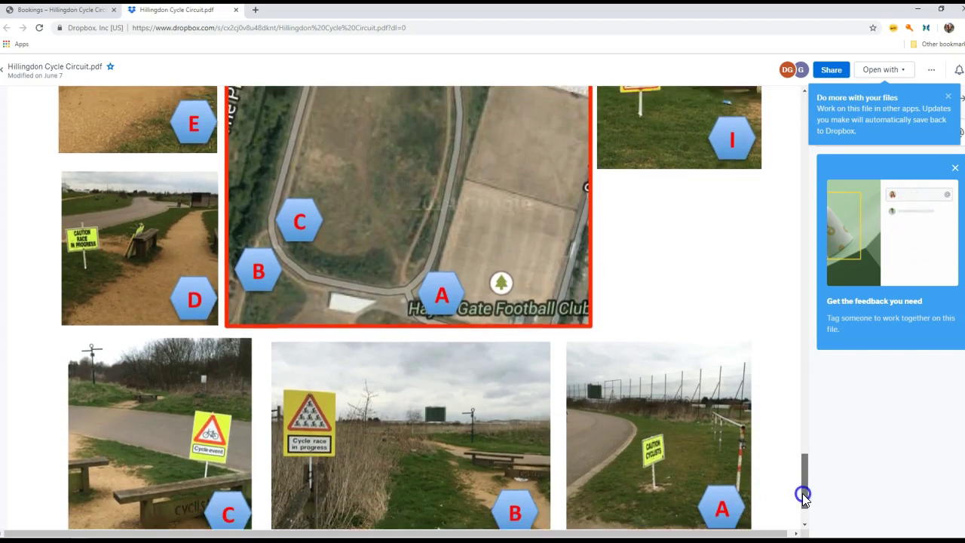
{"action": "scroll", "coordinate": [803, 496], "scroll_direction": "up", "scroll_amount": 1}
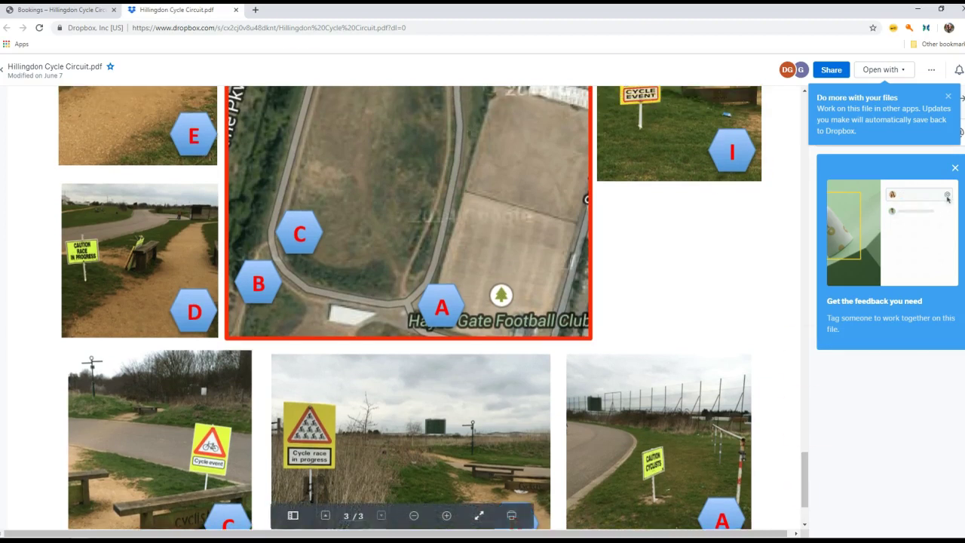
{"action": "left_click", "coordinate": [236, 10]}
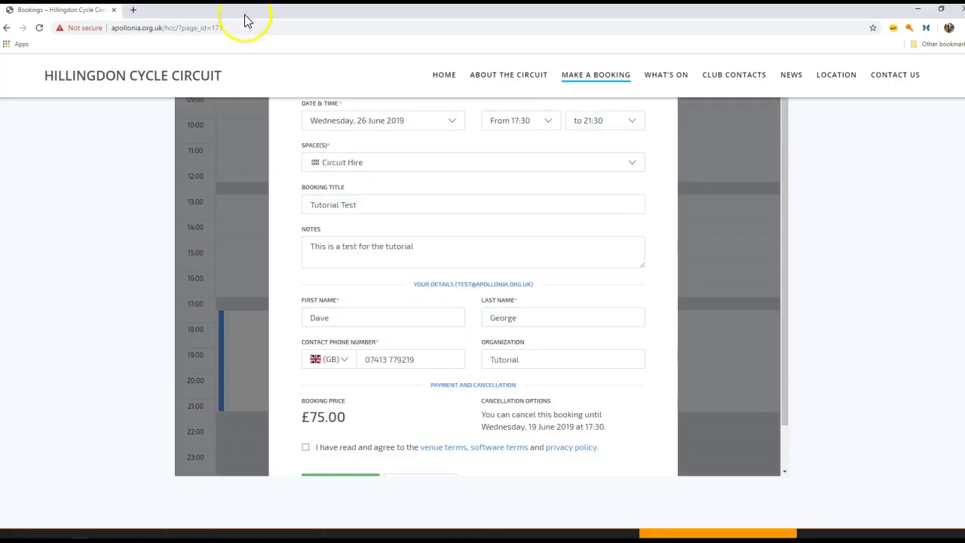
Read through Skedda's Terms and Conditions for Venue Users from the software terms link.
{"action": "left_click", "coordinate": [492, 450]}
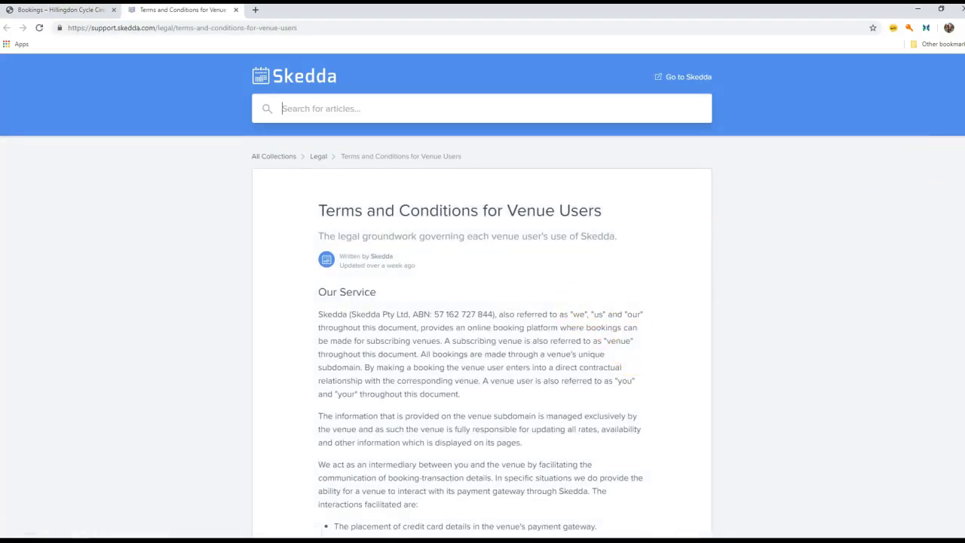
{"action": "scroll", "coordinate": [482, 302], "scroll_direction": "down", "scroll_amount": 13}
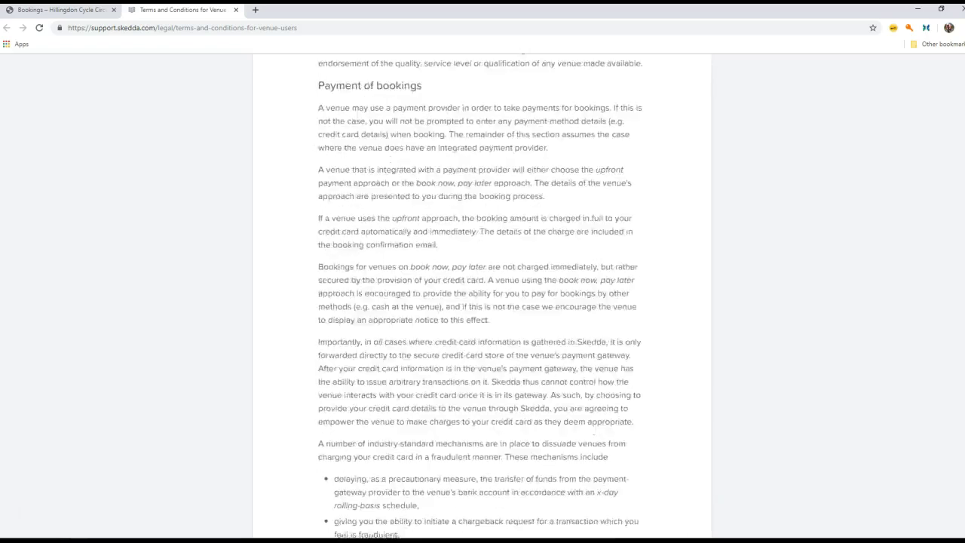
{"action": "scroll", "coordinate": [483, 302], "scroll_direction": "down", "scroll_amount": 13}
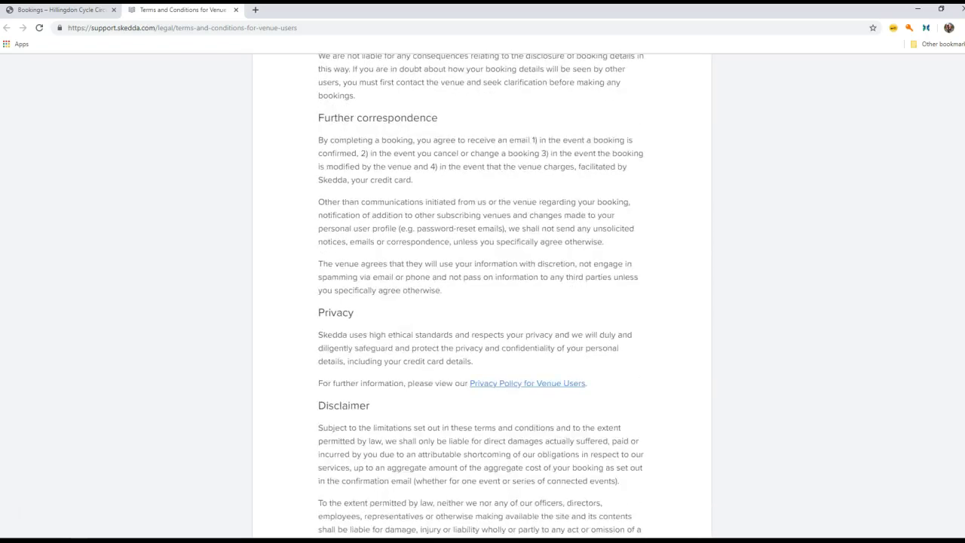
{"action": "scroll", "coordinate": [483, 302], "scroll_direction": "down", "scroll_amount": 3}
{"action": "scroll", "coordinate": [482, 301], "scroll_direction": "up", "scroll_amount": 15}
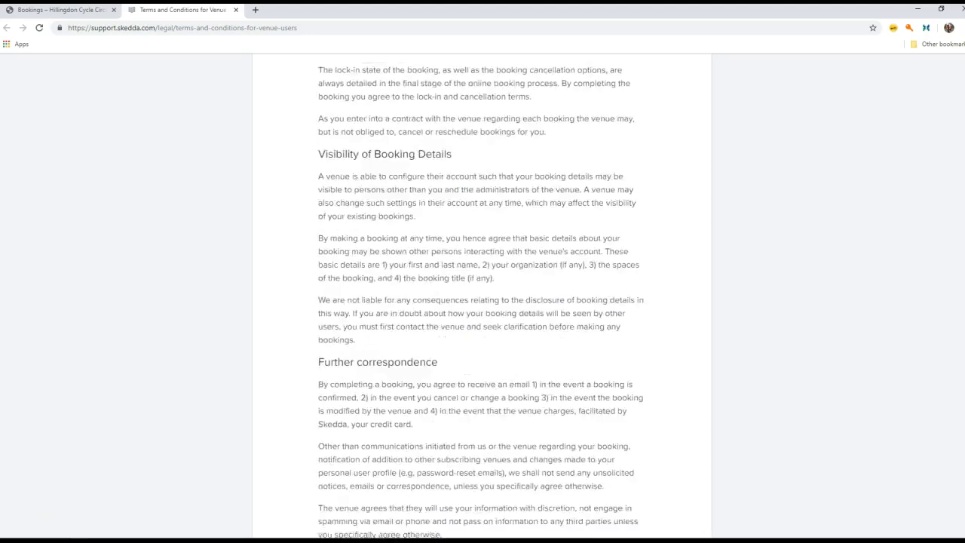
Close the terms page, then read and close the Privacy Policy for Venue Users.
{"action": "left_click", "coordinate": [236, 9]}
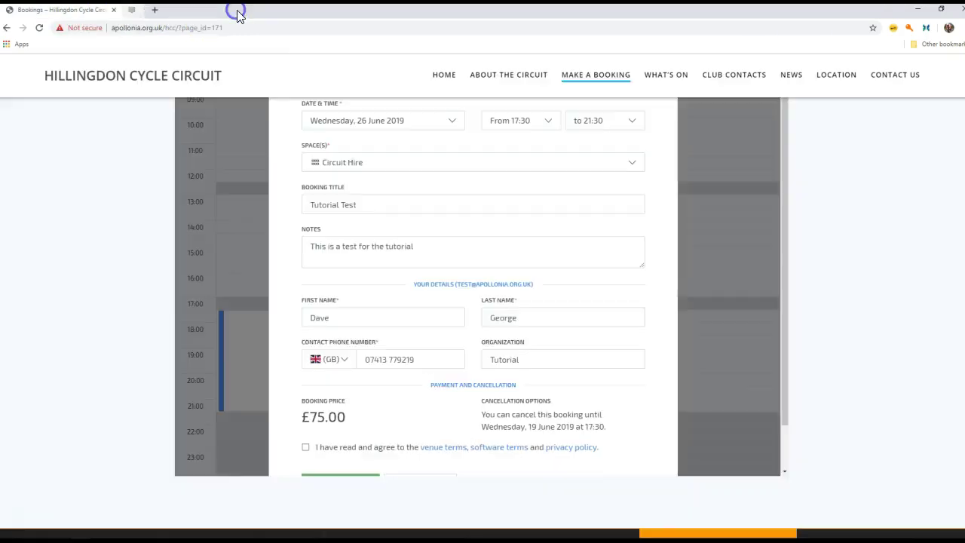
{"action": "left_click", "coordinate": [576, 448]}
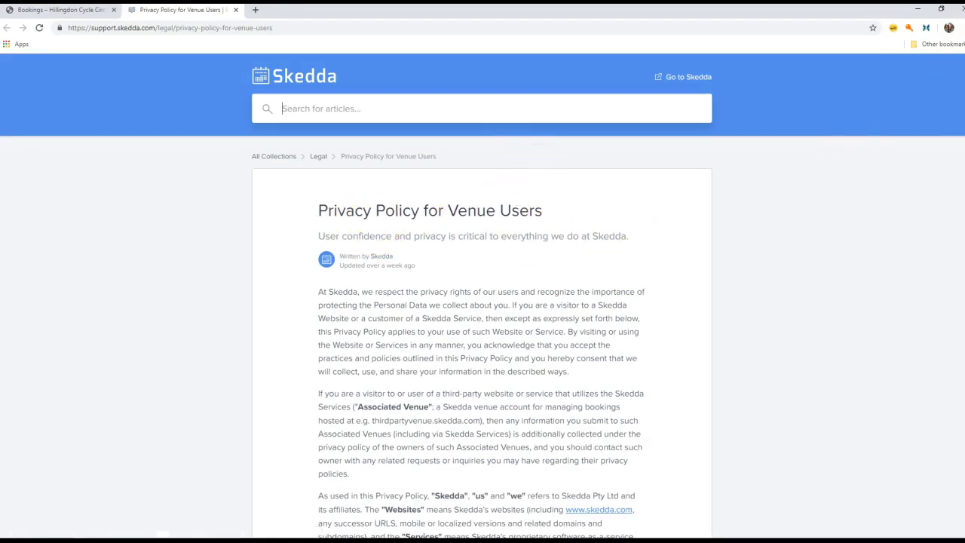
{"action": "scroll", "coordinate": [483, 302], "scroll_direction": "down", "scroll_amount": 3}
{"action": "scroll", "coordinate": [482, 301], "scroll_direction": "down", "scroll_amount": 10}
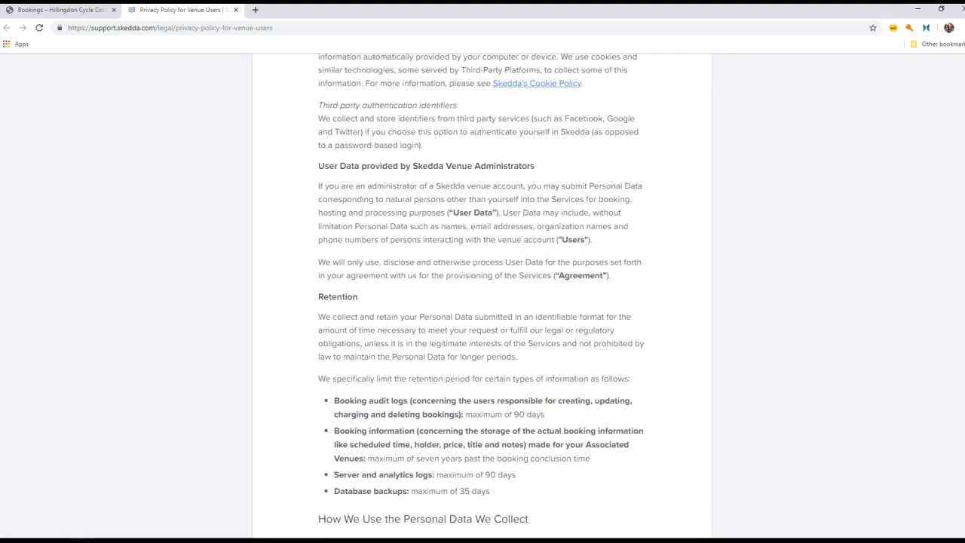
{"action": "scroll", "coordinate": [482, 301], "scroll_direction": "down", "scroll_amount": 15}
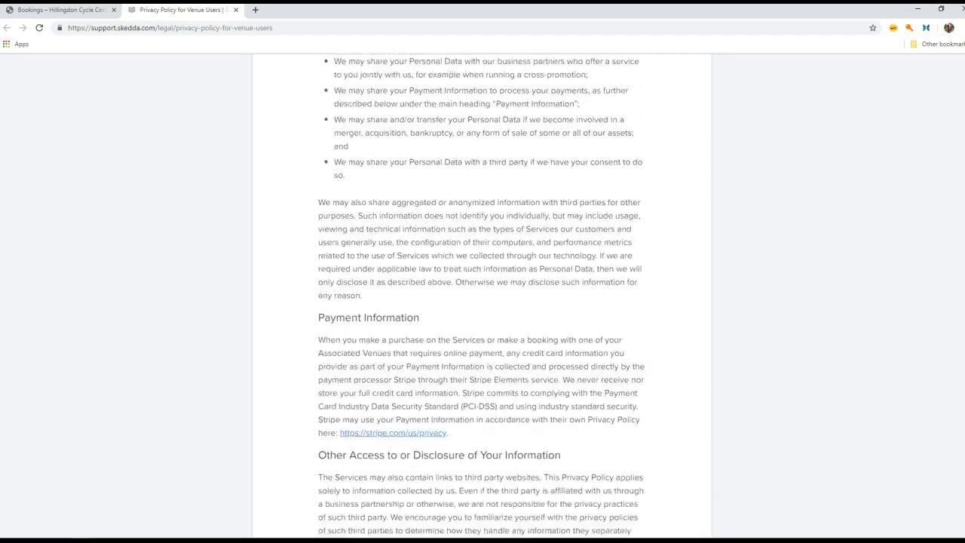
{"action": "scroll", "coordinate": [483, 302], "scroll_direction": "down", "scroll_amount": 9}
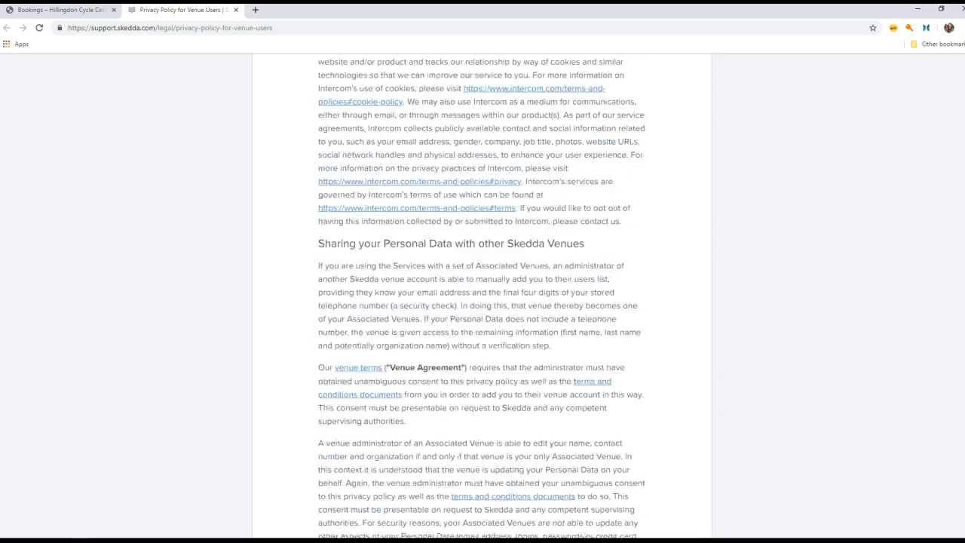
{"action": "scroll", "coordinate": [483, 301], "scroll_direction": "down", "scroll_amount": 8}
{"action": "scroll", "coordinate": [483, 301], "scroll_direction": "up", "scroll_amount": 18}
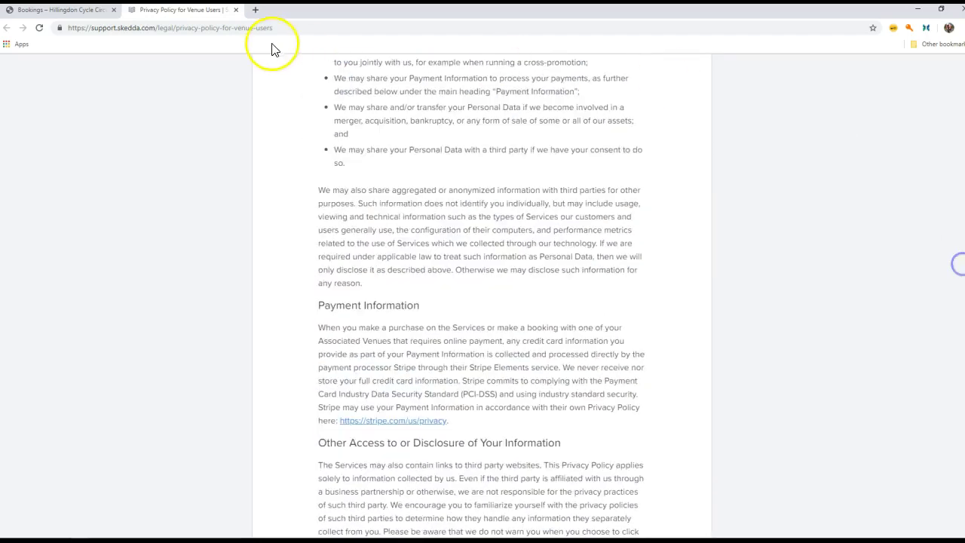
{"action": "left_click", "coordinate": [236, 10]}
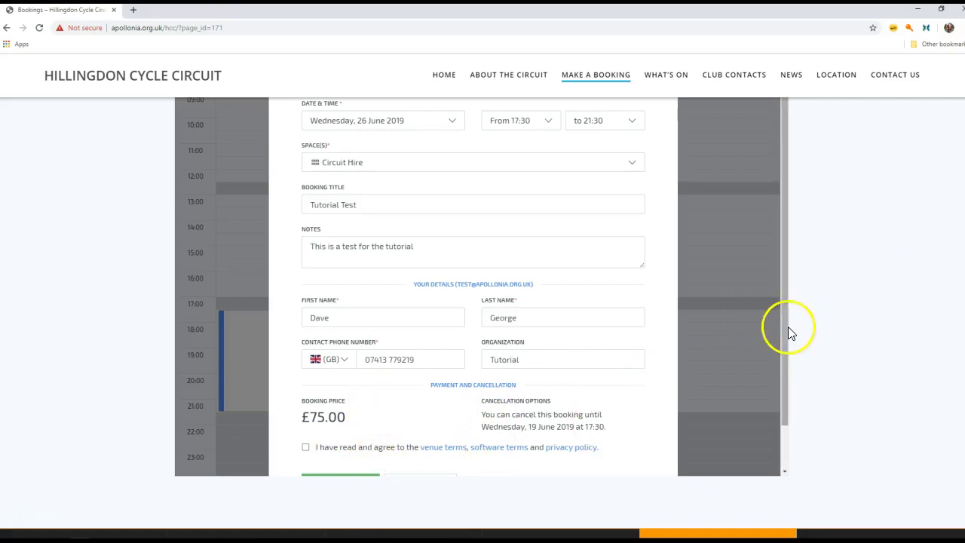
Agree to the venue terms and confirm the Tutorial Test booking for 17:30–21:30.
{"action": "left_click_drag", "start_coordinate": [784, 330], "coordinate": [784, 372]}
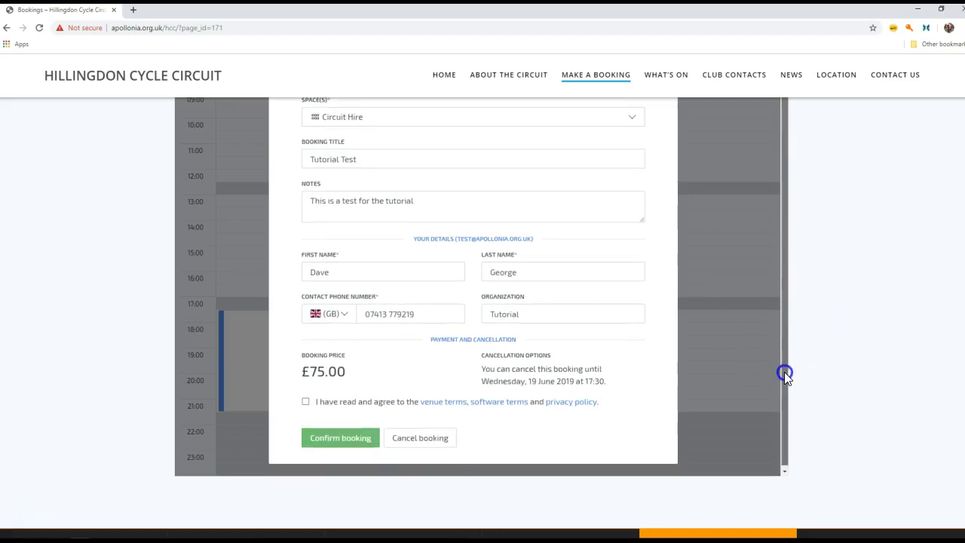
{"action": "left_click", "coordinate": [306, 401]}
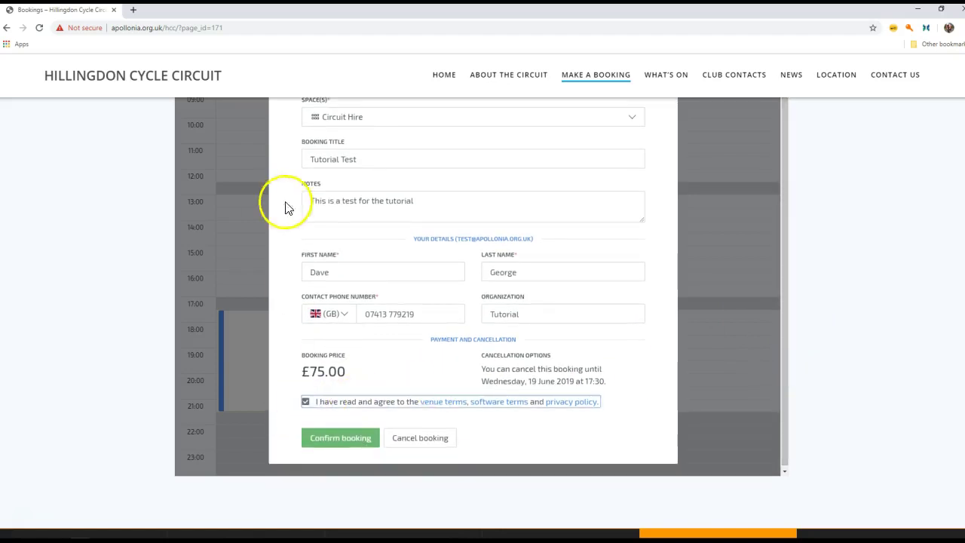
{"action": "left_click", "coordinate": [358, 441]}
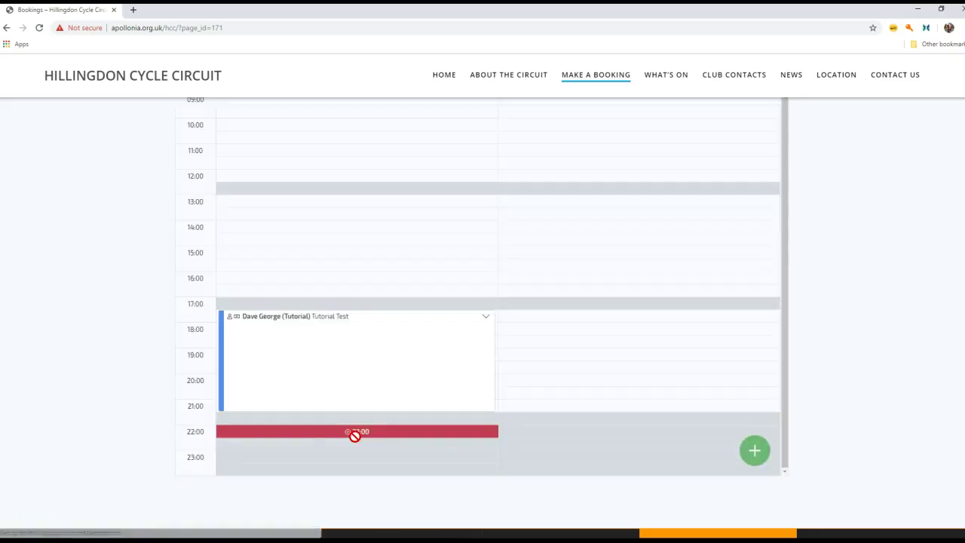
Dismiss the booking details card and bring the Fasthosts webmail window to the screen centre.
{"action": "left_click", "coordinate": [739, 436]}
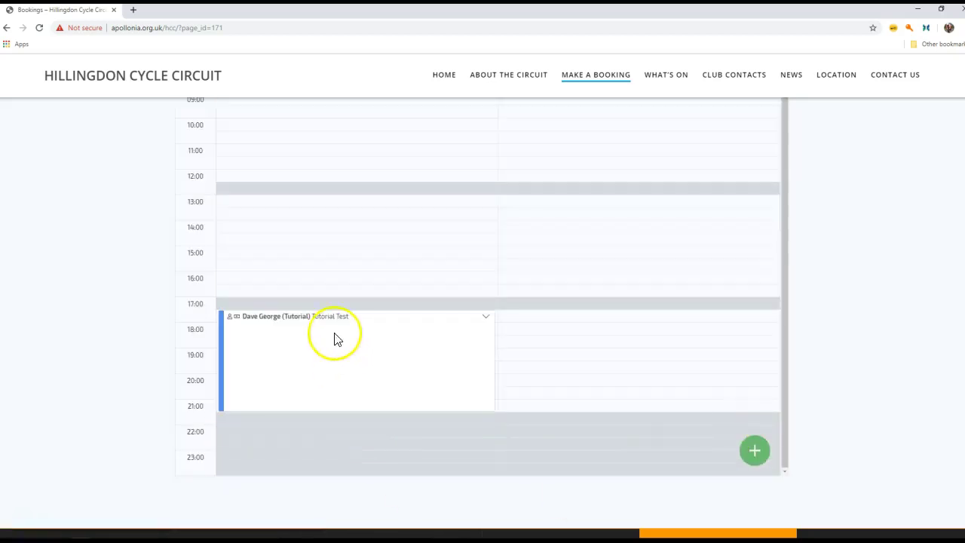
{"action": "mouse_move", "coordinate": [329, 319]}
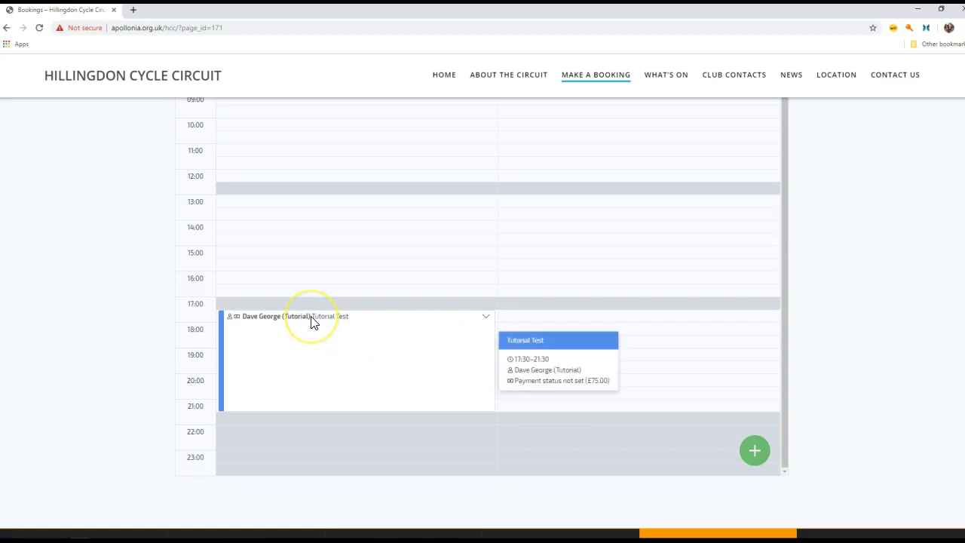
{"action": "left_click", "coordinate": [334, 329]}
{"action": "left_click", "coordinate": [900, 385]}
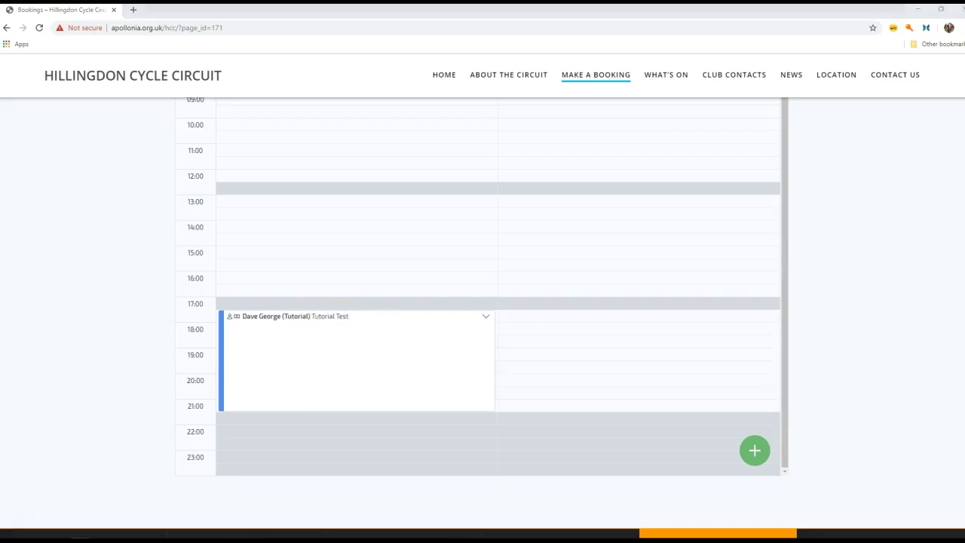
{"action": "left_click_drag", "start_coordinate": [906, 316], "coordinate": [556, 105]}
Maximise Fasthosts Webmail, refresh the inbox and open the 'Confirm your new account' email.
{"action": "left_click", "coordinate": [811, 105]}
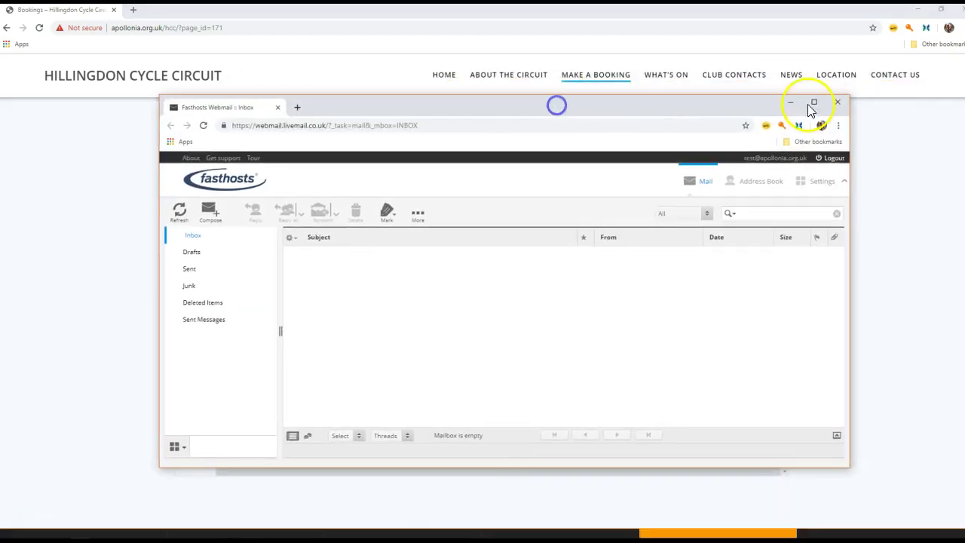
{"action": "left_click", "coordinate": [15, 119]}
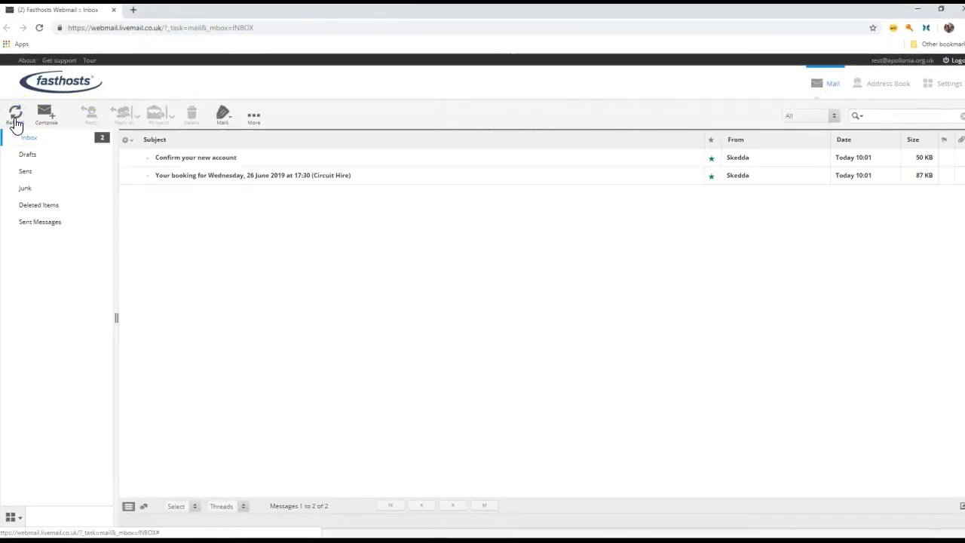
{"action": "left_click", "coordinate": [218, 159]}
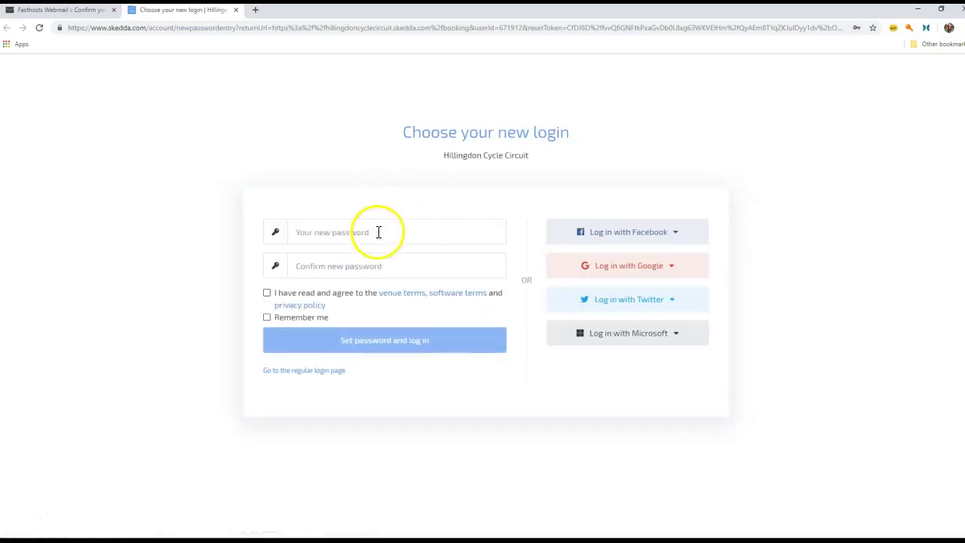
Fill both password fields with the browser's suggested strong password.
{"action": "left_click", "coordinate": [379, 236]}
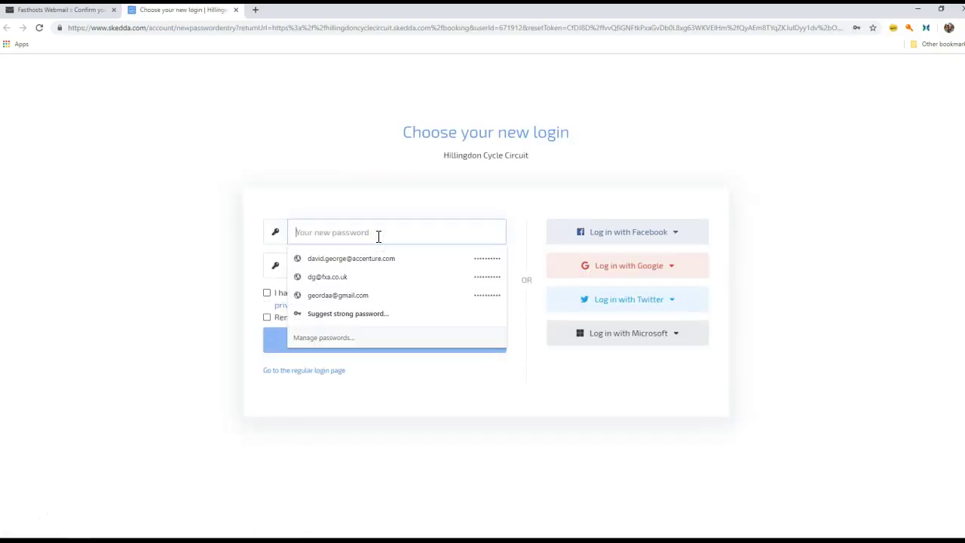
{"action": "left_click", "coordinate": [382, 208]}
{"action": "left_click", "coordinate": [367, 238]}
{"action": "left_click", "coordinate": [377, 314]}
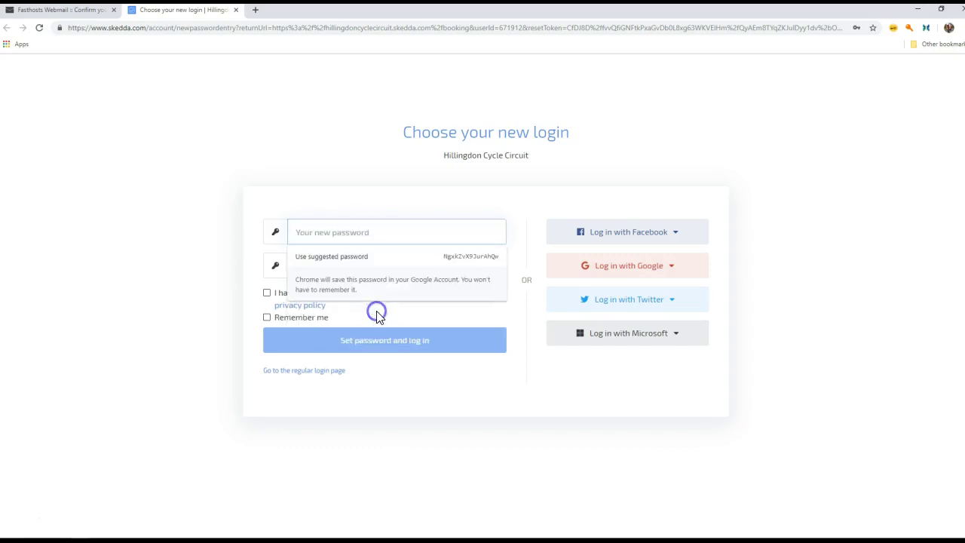
{"action": "left_click", "coordinate": [355, 264]}
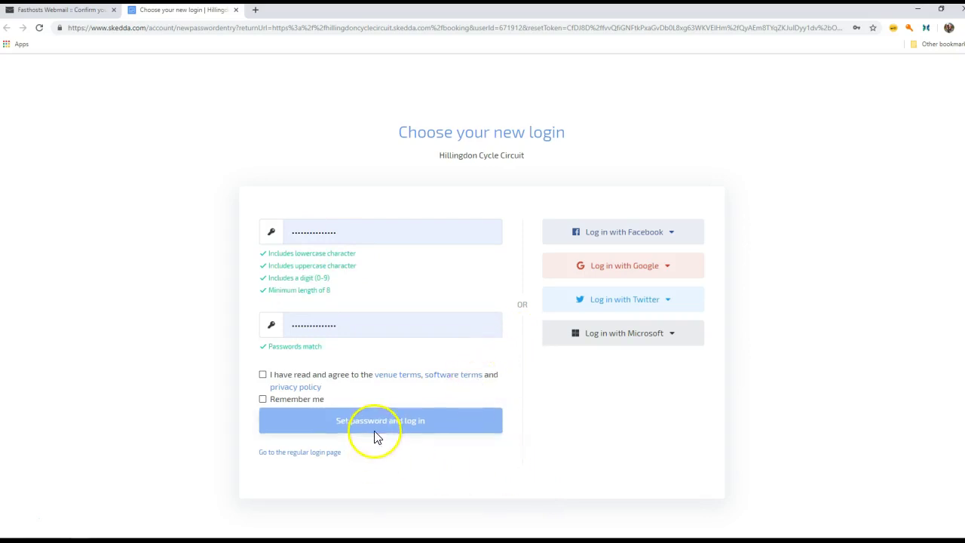
Accept the terms, tick Remember me, set the password and log in, then save it in the browser.
{"action": "left_click", "coordinate": [264, 375]}
{"action": "left_click", "coordinate": [263, 399]}
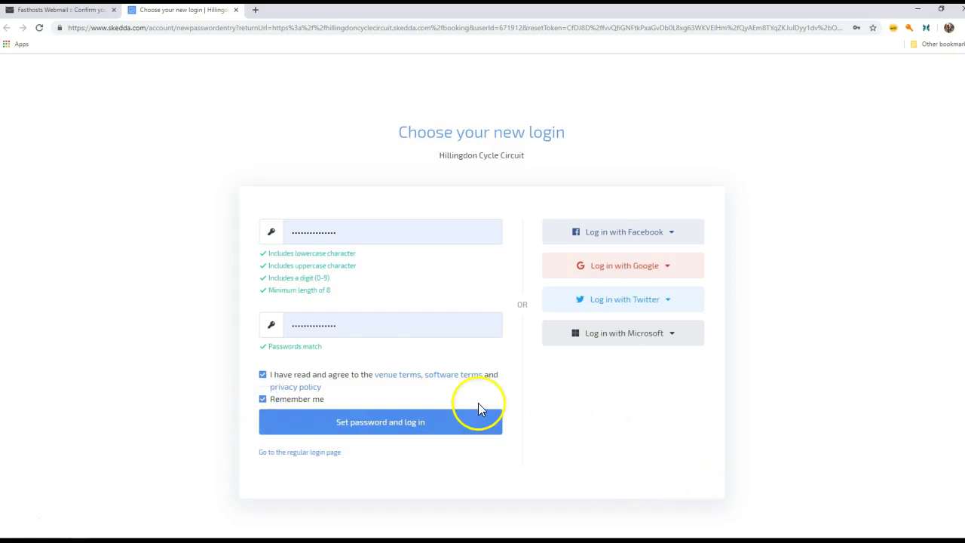
{"action": "left_click", "coordinate": [401, 427]}
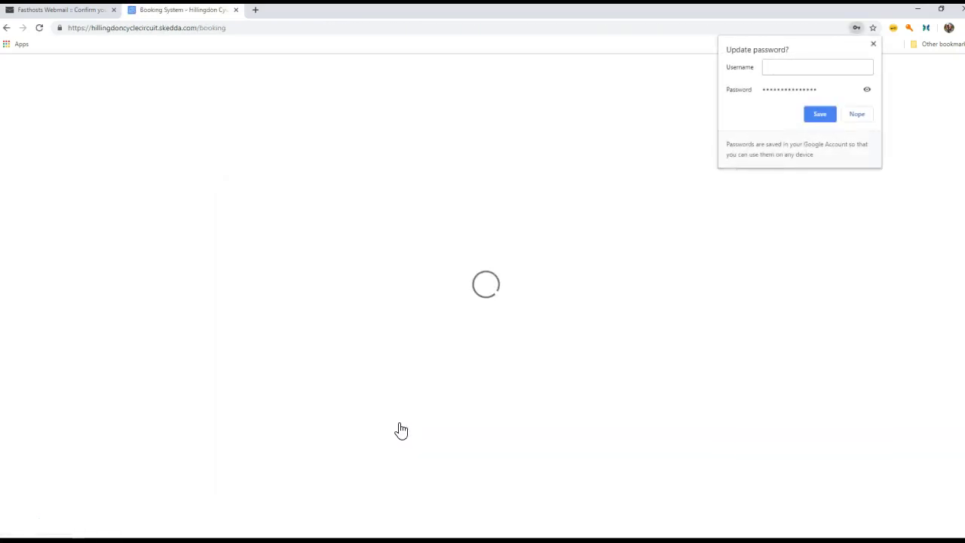
{"action": "left_click_drag", "start_coordinate": [646, 437], "coordinate": [550, 307]}
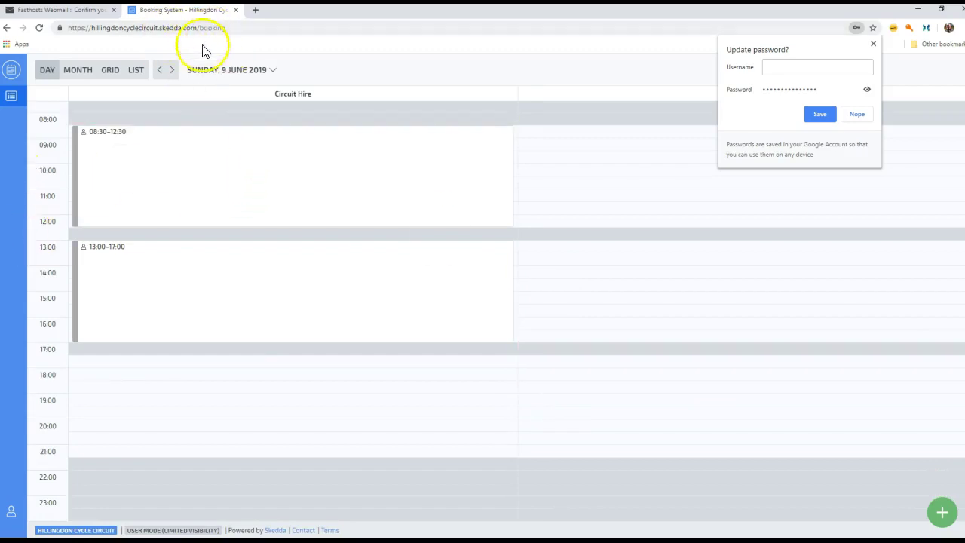
{"action": "left_click", "coordinate": [820, 115]}
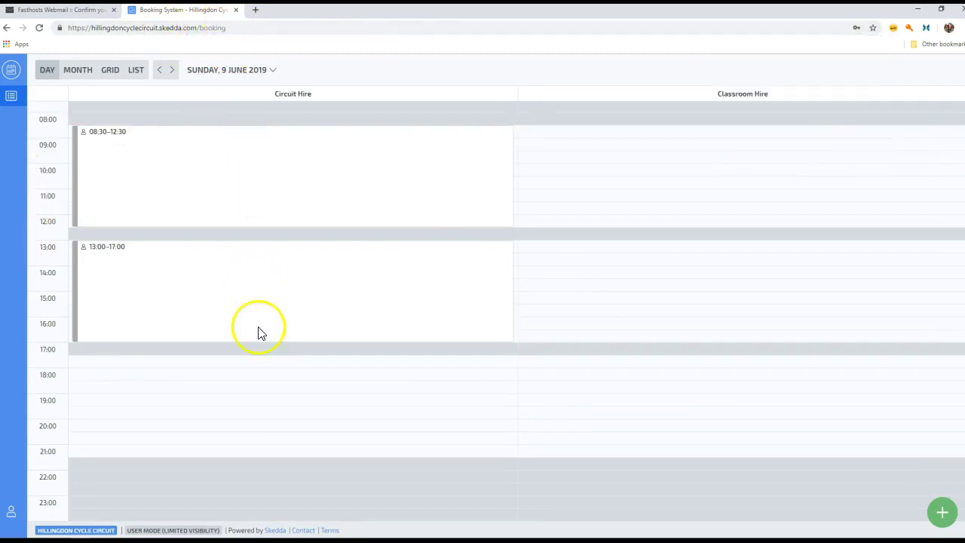
Close Skedda and read the 26 June 2019 17:30 Circuit Hire confirmation email (£75.00, provisionally accepted).
{"action": "left_click", "coordinate": [236, 10]}
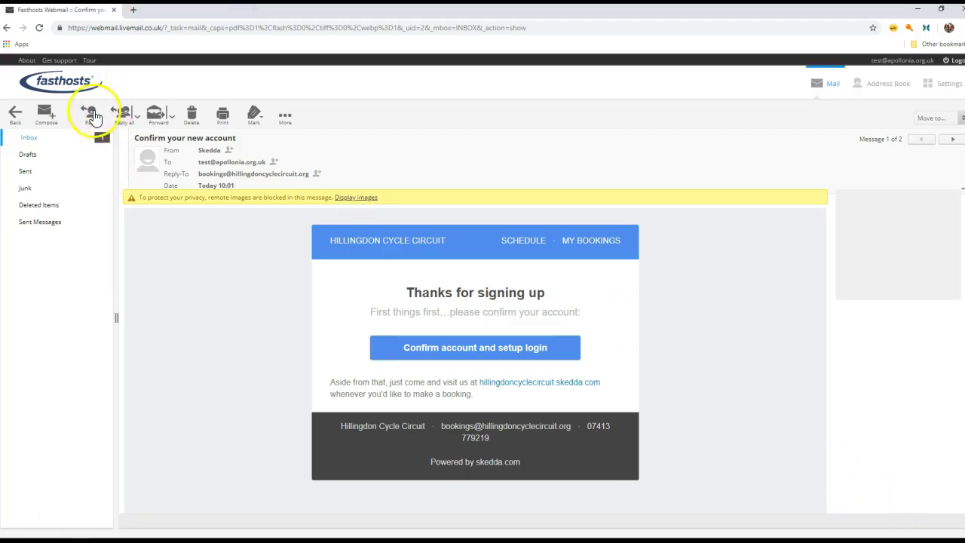
{"action": "left_click", "coordinate": [30, 140]}
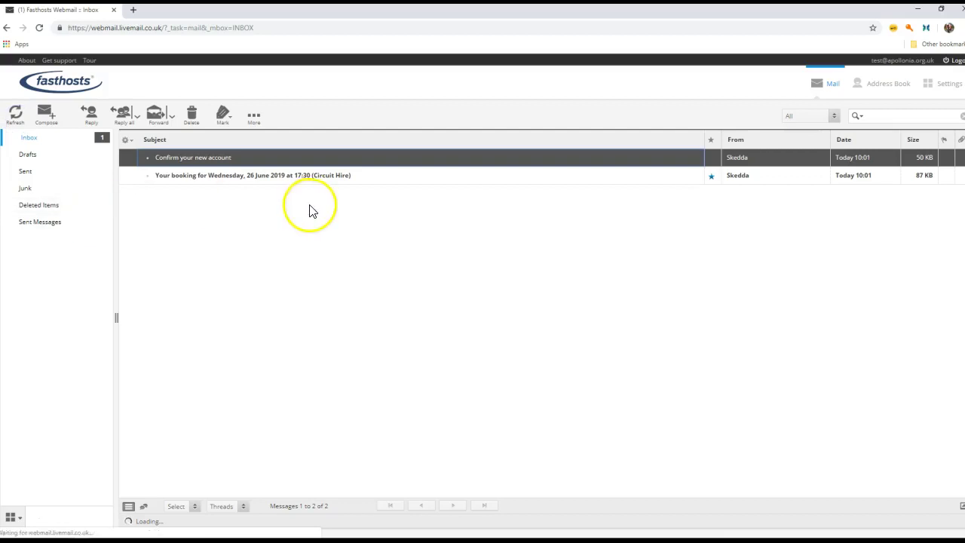
{"action": "left_click", "coordinate": [281, 181]}
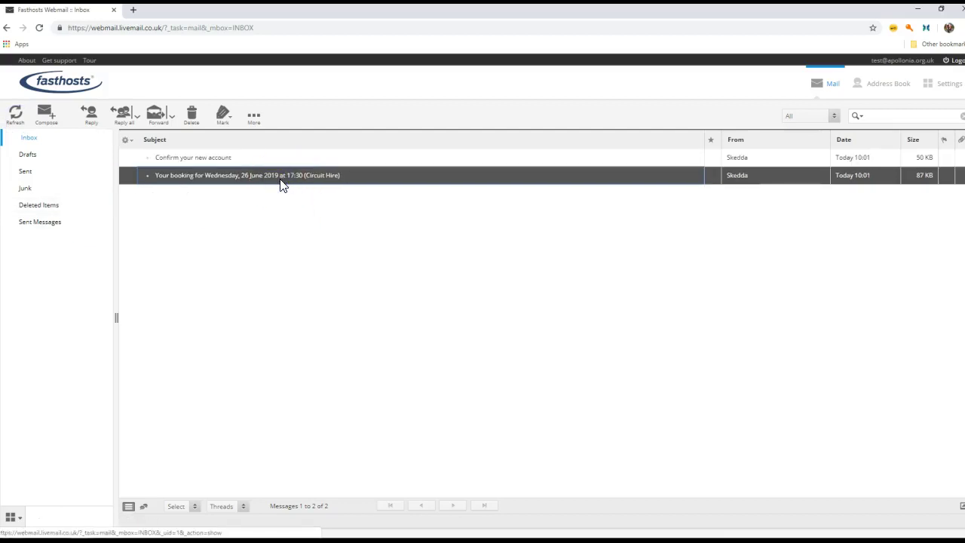
{"action": "double_click", "coordinate": [281, 180]}
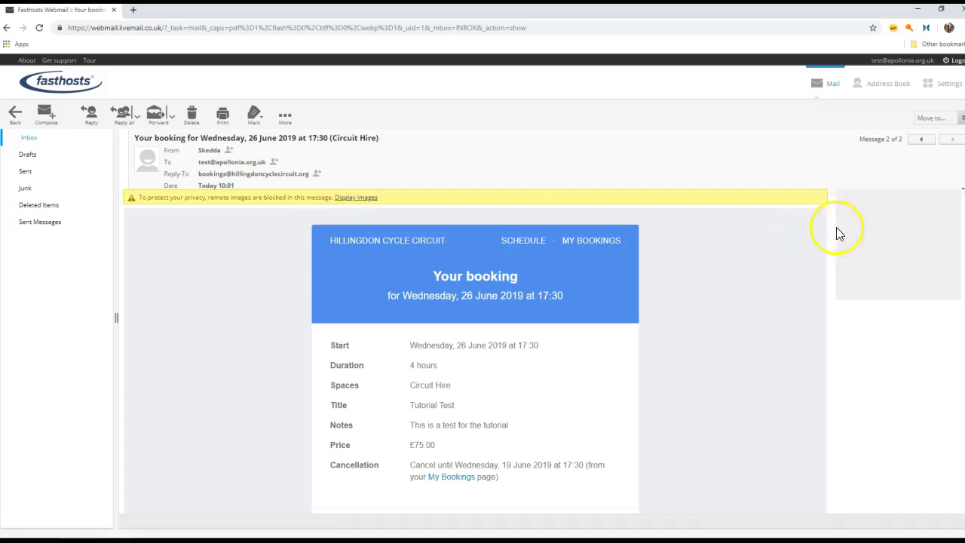
{"action": "scroll", "coordinate": [476, 347], "scroll_direction": "down", "scroll_amount": 2}
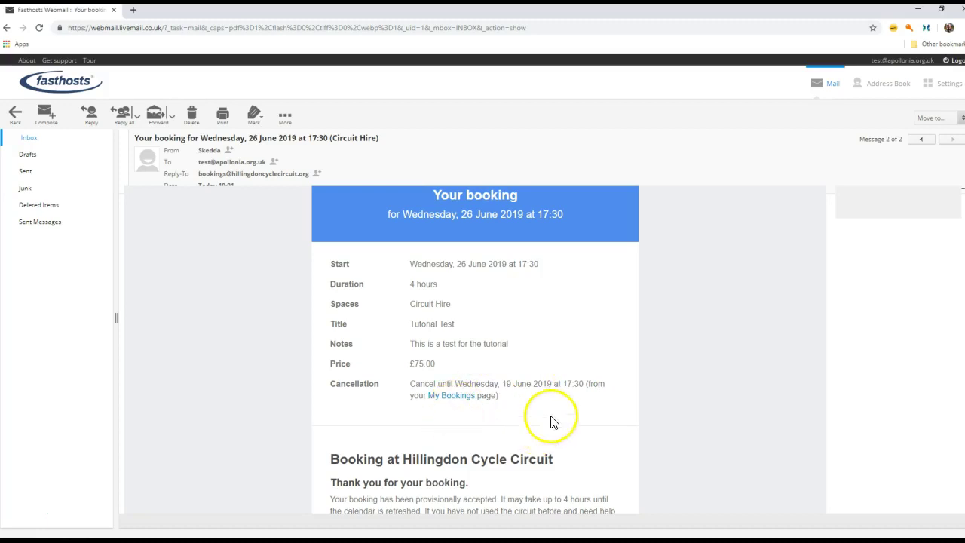
{"action": "scroll", "coordinate": [475, 347], "scroll_direction": "down", "scroll_amount": 3}
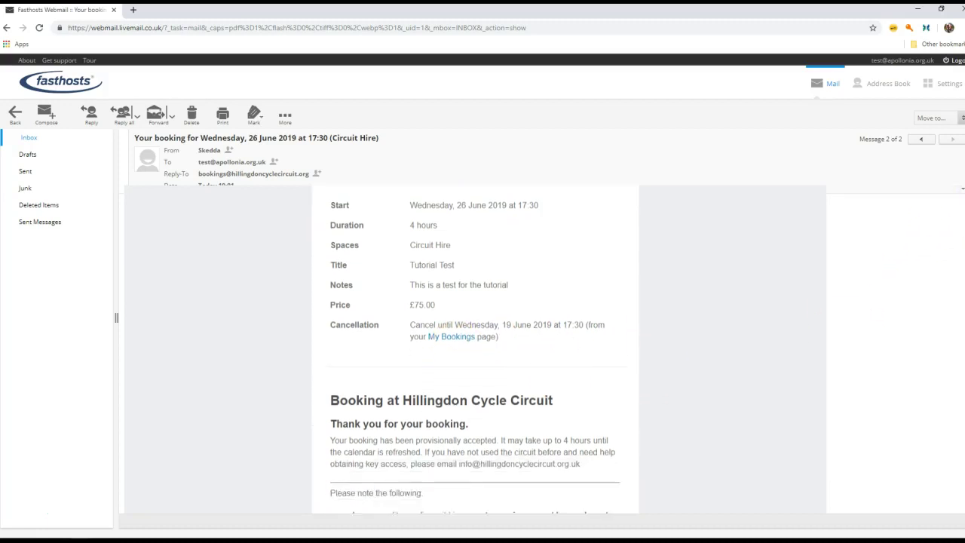
{"action": "scroll", "coordinate": [787, 402], "scroll_direction": "down", "scroll_amount": 1}
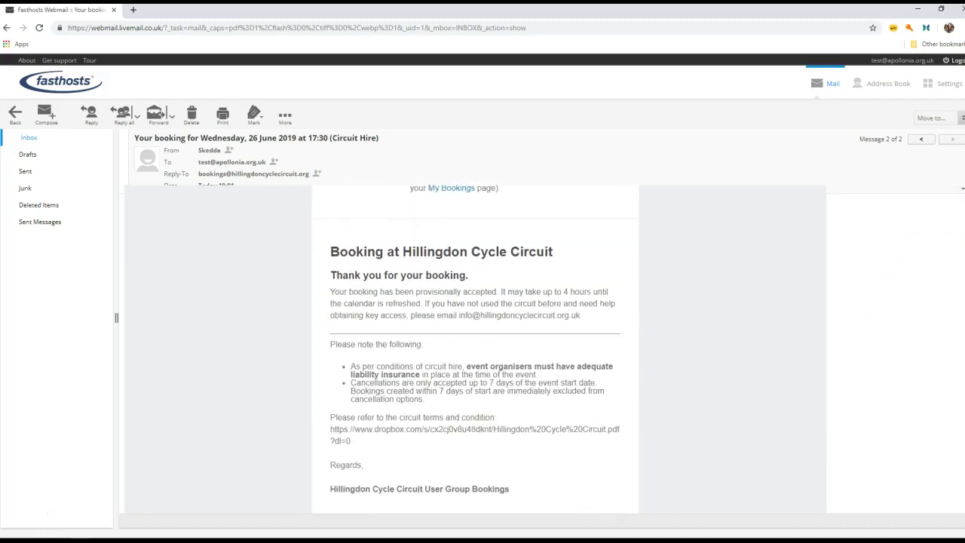
{"action": "scroll", "coordinate": [787, 402], "scroll_direction": "down", "scroll_amount": 1}
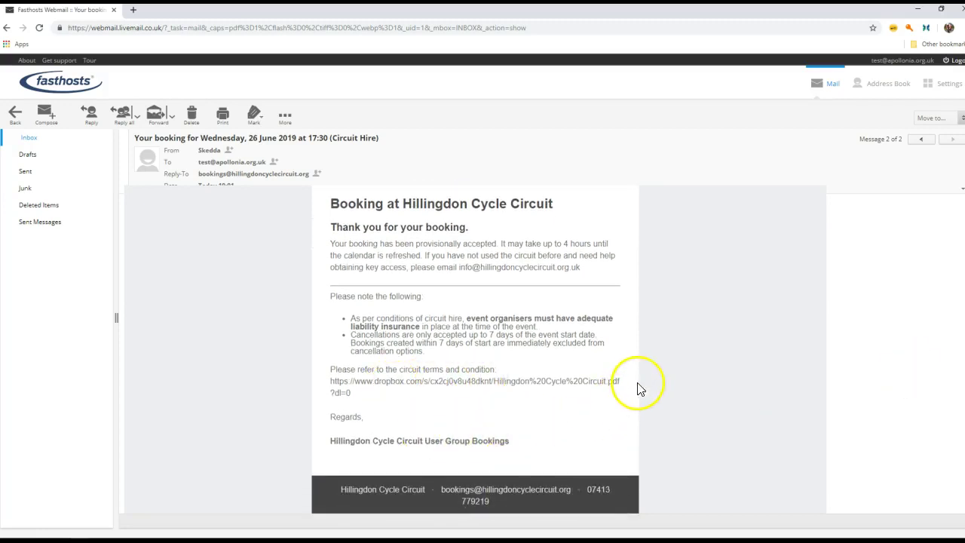
{"action": "scroll", "coordinate": [475, 349], "scroll_direction": "down", "scroll_amount": 2}
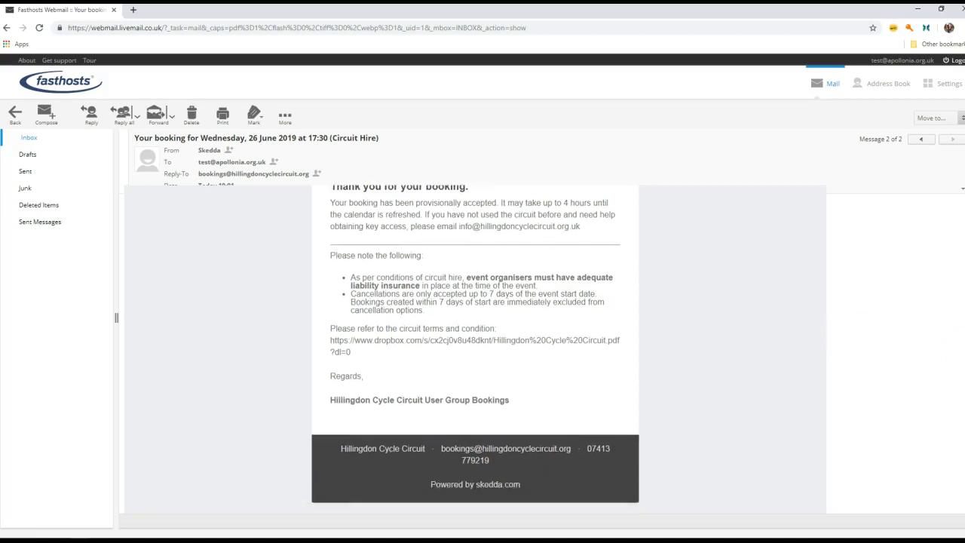
{"action": "scroll", "coordinate": [475, 349], "scroll_direction": "up", "scroll_amount": 5}
{"action": "scroll", "coordinate": [961, 190], "scroll_direction": "up", "scroll_amount": 2}
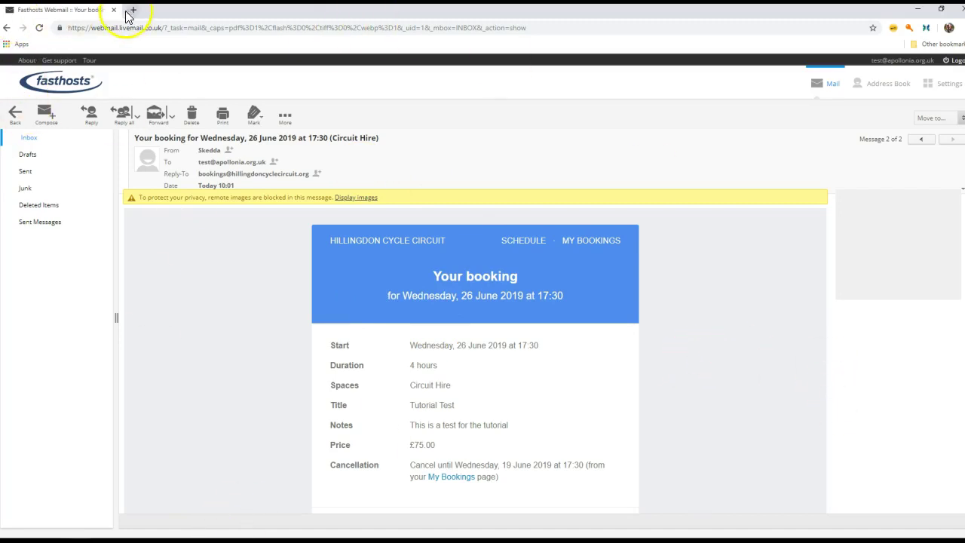
Open the What's On page and view its calendar as a 4-week grid for 3–30 June 2019.
{"action": "left_click", "coordinate": [918, 9]}
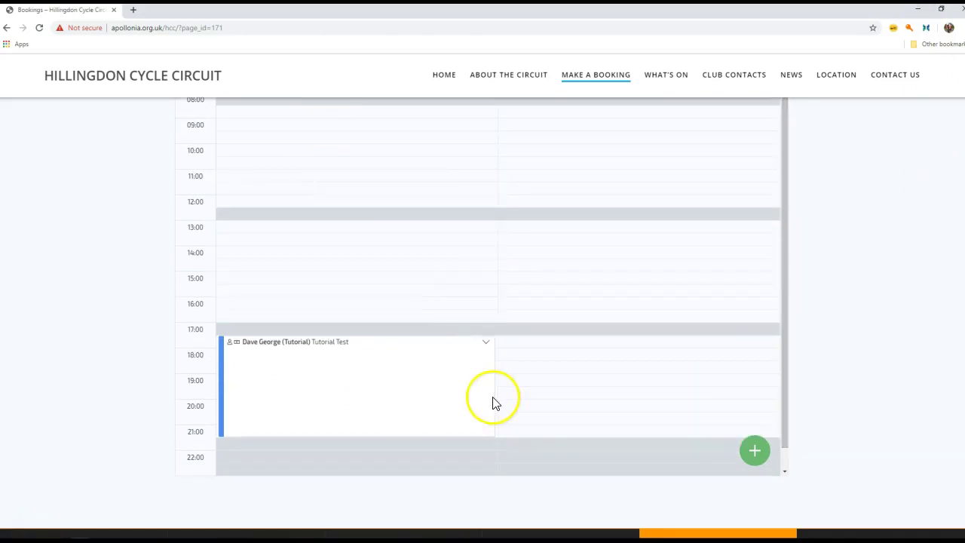
{"action": "mouse_move", "coordinate": [463, 362]}
{"action": "left_click", "coordinate": [659, 81]}
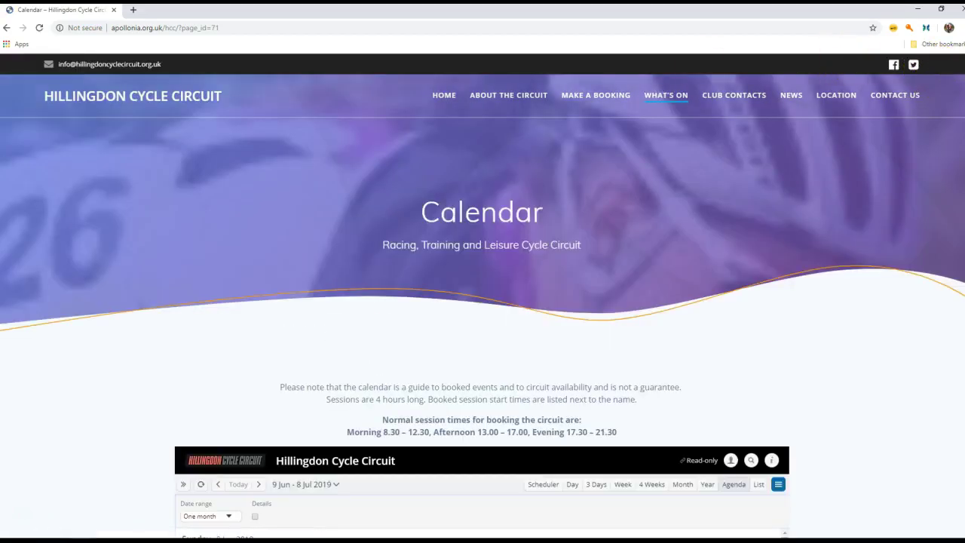
{"action": "scroll", "coordinate": [958, 83], "scroll_direction": "down", "scroll_amount": 1}
{"action": "scroll", "coordinate": [961, 237], "scroll_direction": "down", "scroll_amount": 3}
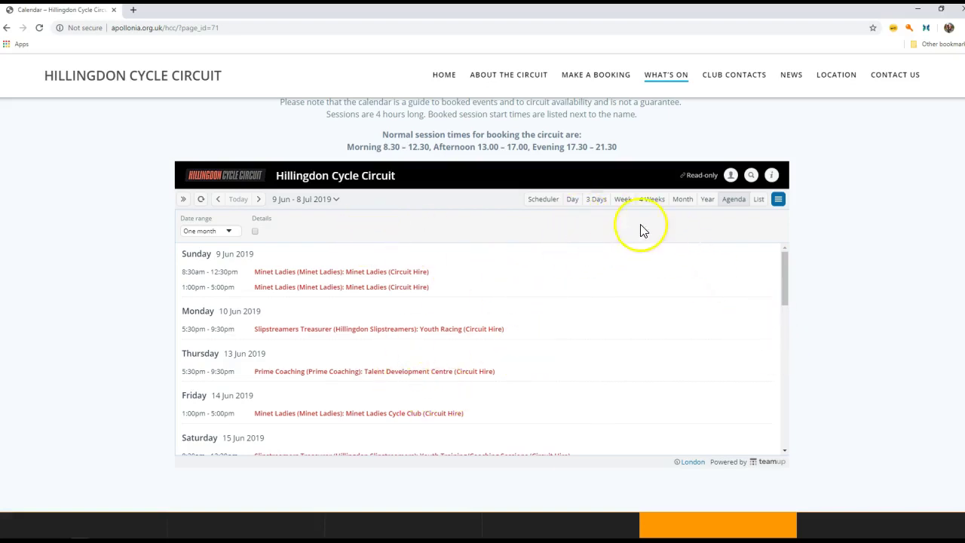
{"action": "left_click", "coordinate": [641, 201]}
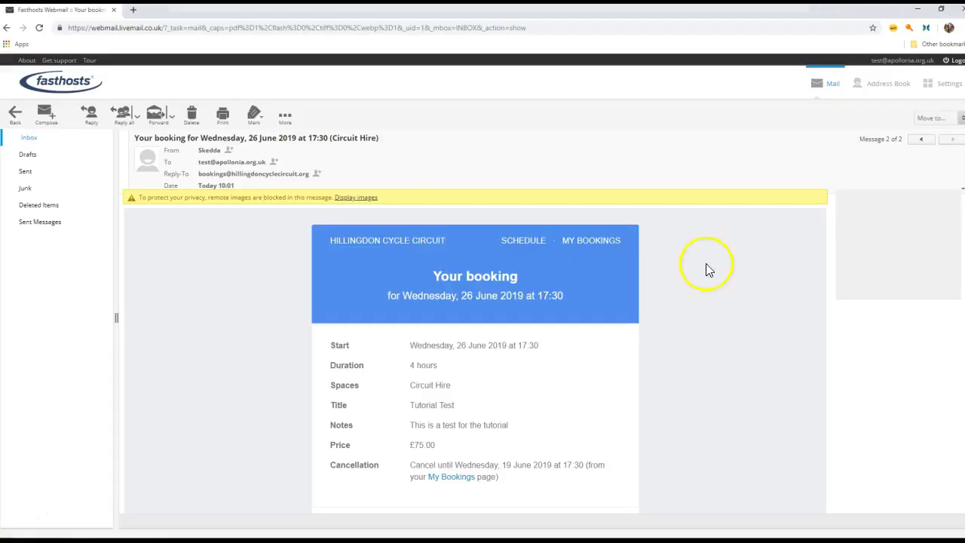
Minimise the webmail window to bring back the 3–30 June What's On calendar.
{"action": "left_click", "coordinate": [918, 9]}
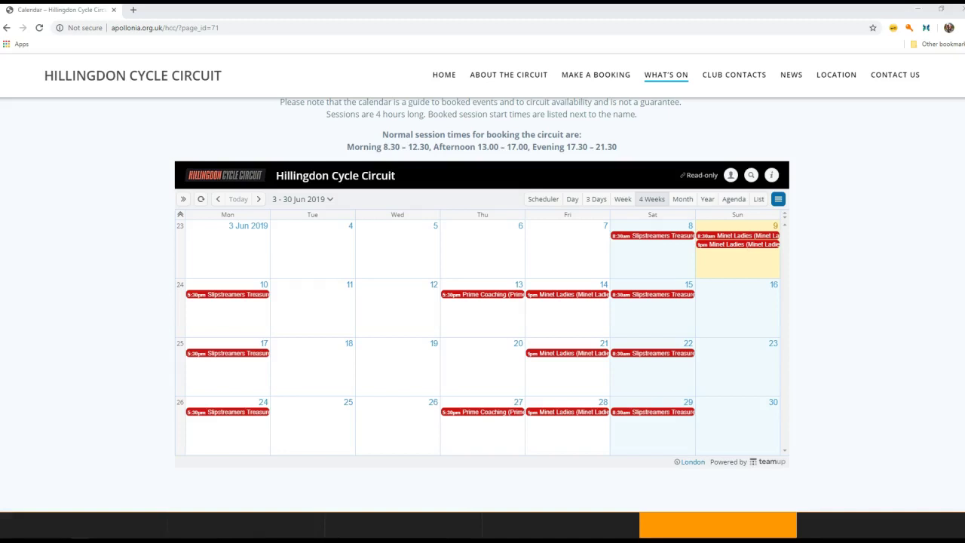
Reload the What's On calendar and check the new 5:30pm Tutorial booking on 26 June.
{"action": "left_click", "coordinate": [41, 30]}
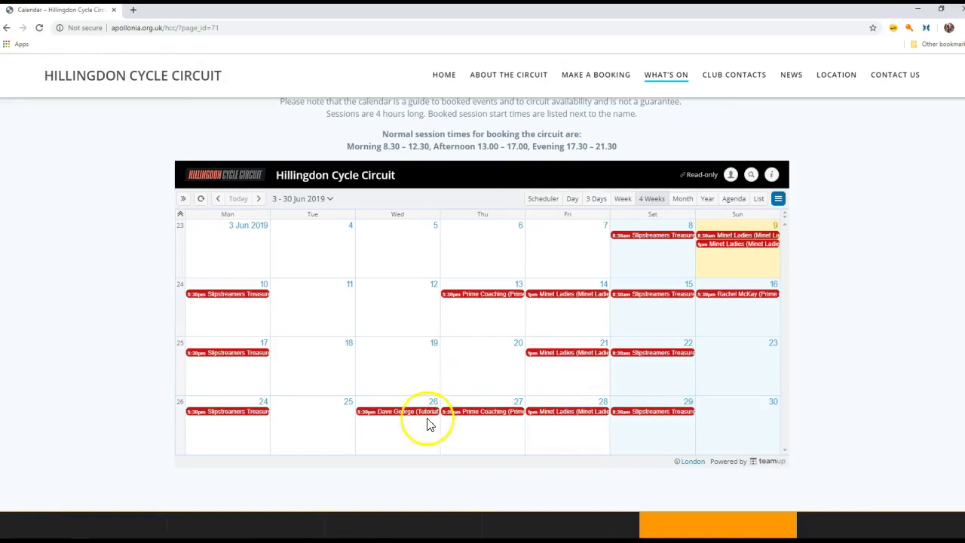
{"action": "mouse_move", "coordinate": [397, 417]}
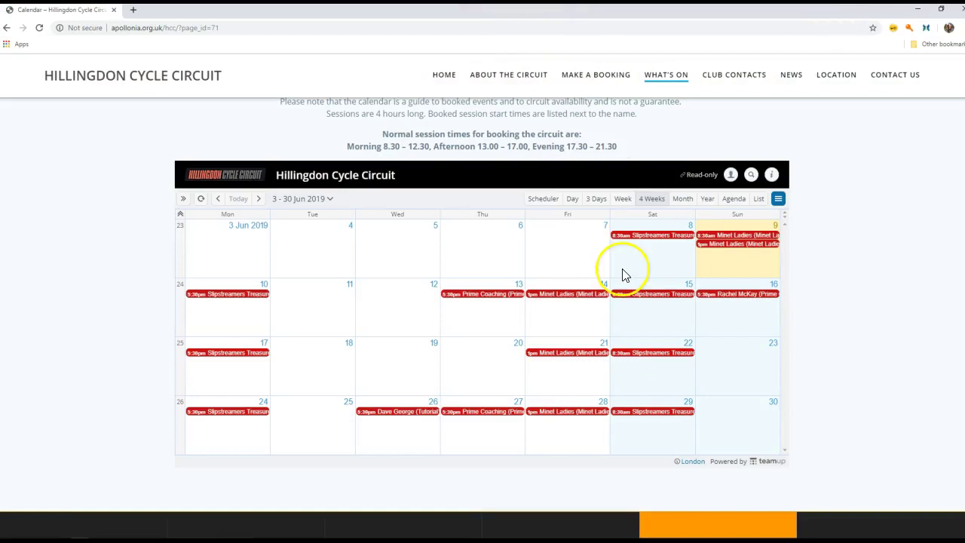
{"action": "scroll", "coordinate": [940, 240], "scroll_direction": "up", "scroll_amount": 2}
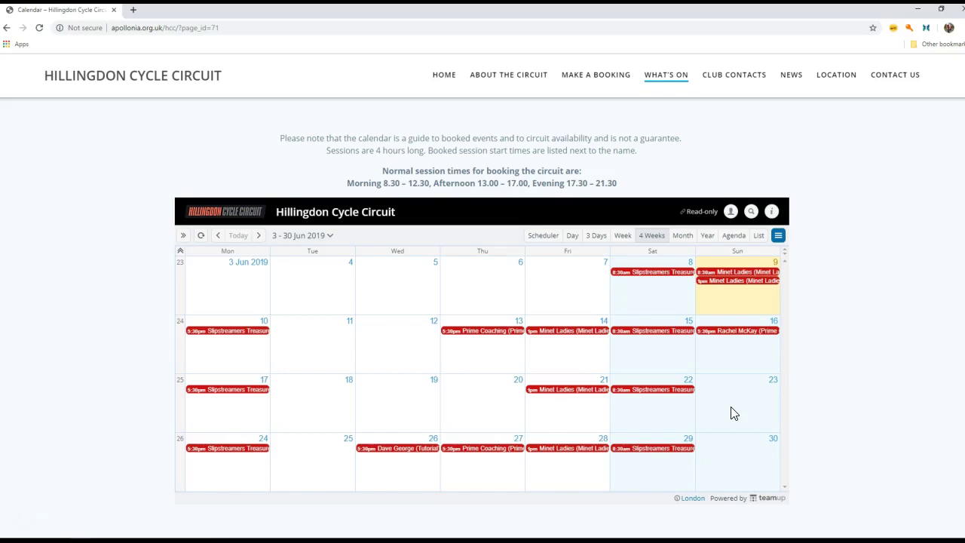
{"action": "left_click", "coordinate": [735, 409]}
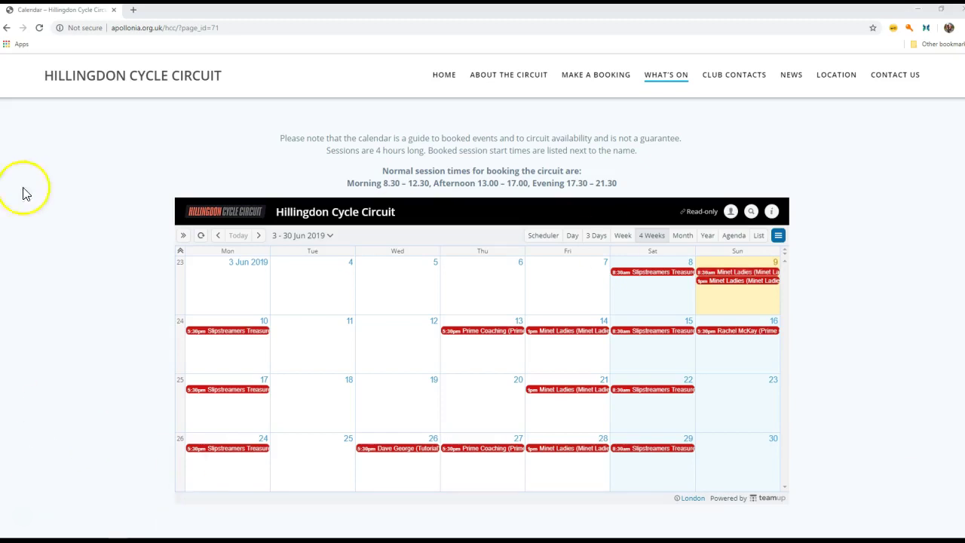
From Make a Booking in Month view, go to July 2019 and open Wednesday 10 July's schedule.
{"action": "left_click", "coordinate": [571, 77]}
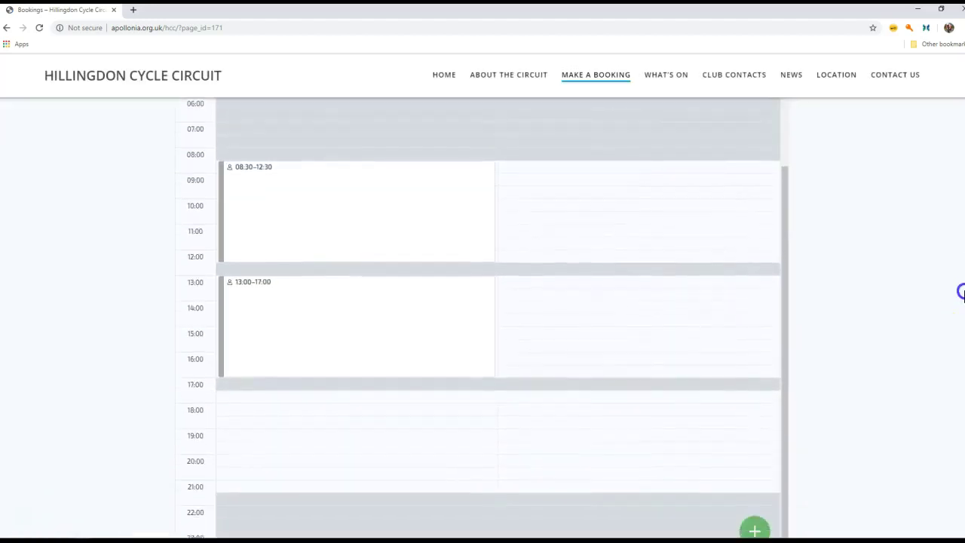
{"action": "scroll", "coordinate": [960, 286], "scroll_direction": "up", "scroll_amount": 1}
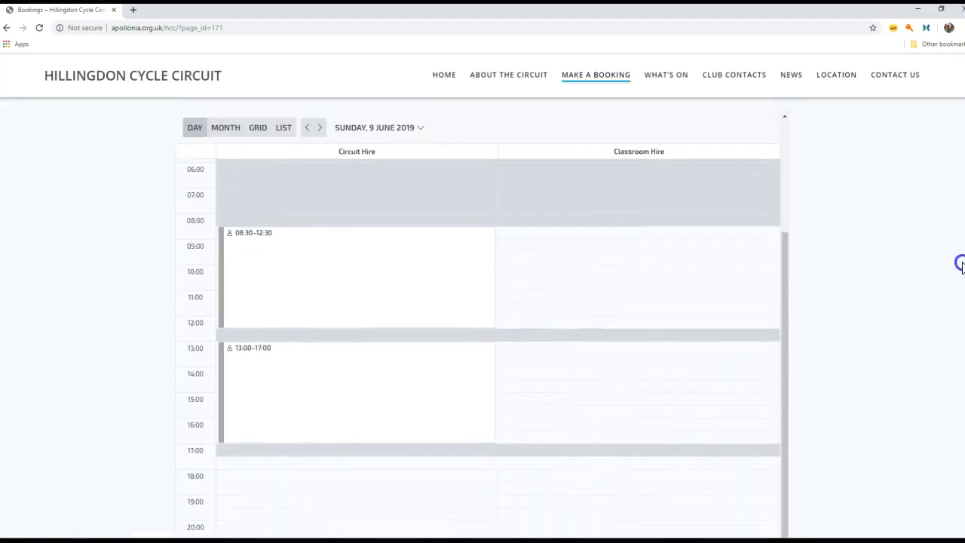
{"action": "left_click", "coordinate": [224, 129]}
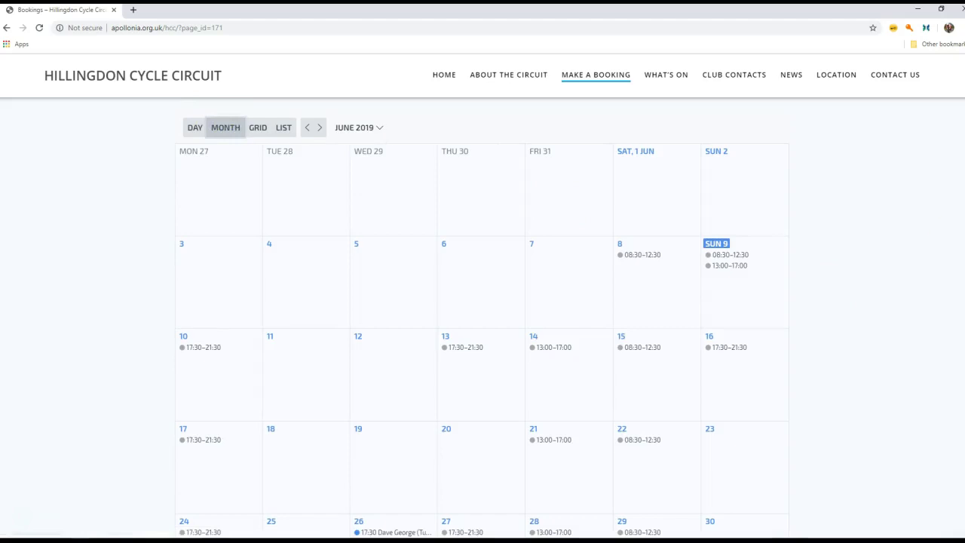
{"action": "scroll", "coordinate": [951, 241], "scroll_direction": "down", "scroll_amount": 1}
{"action": "scroll", "coordinate": [482, 319], "scroll_direction": "down", "scroll_amount": 2}
{"action": "scroll", "coordinate": [483, 316], "scroll_direction": "up", "scroll_amount": 2}
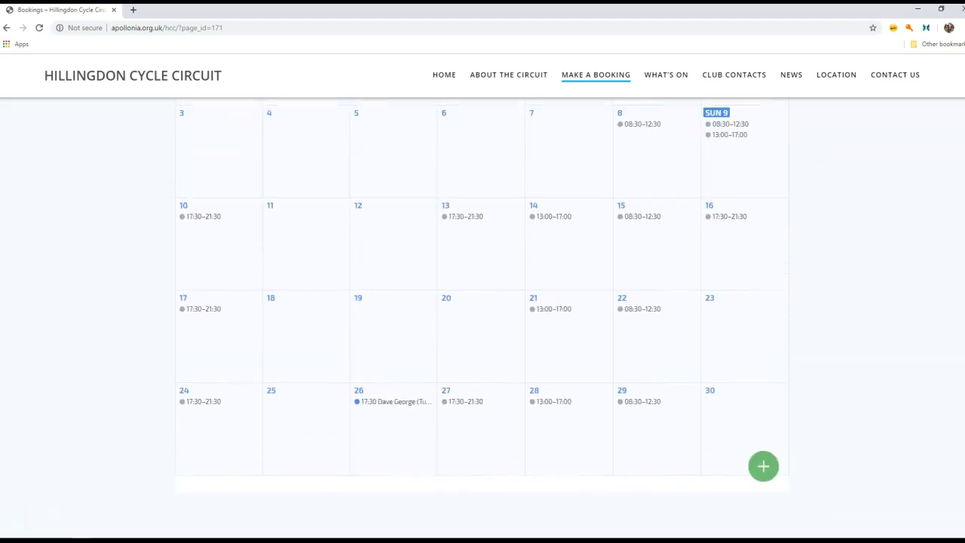
{"action": "scroll", "coordinate": [955, 244], "scroll_direction": "up", "scroll_amount": 1}
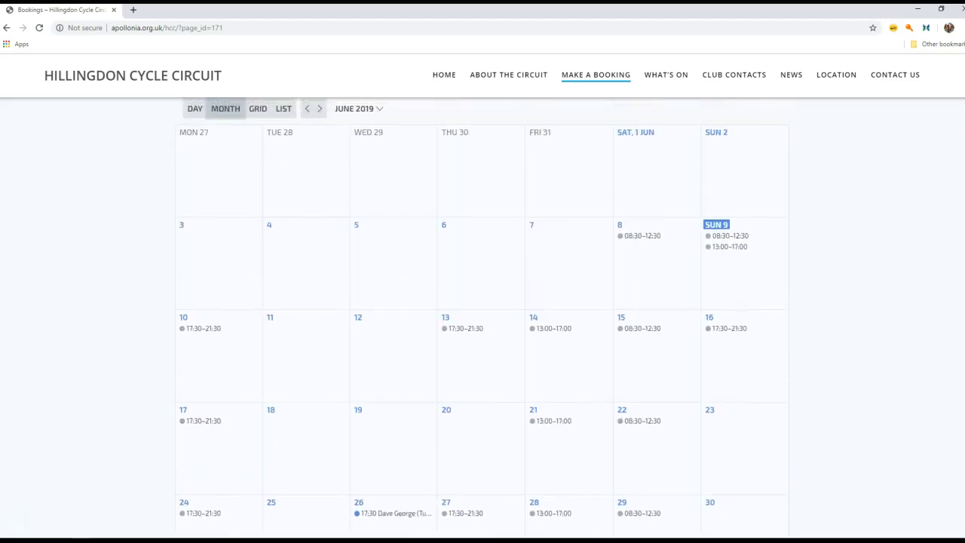
{"action": "left_click", "coordinate": [321, 125]}
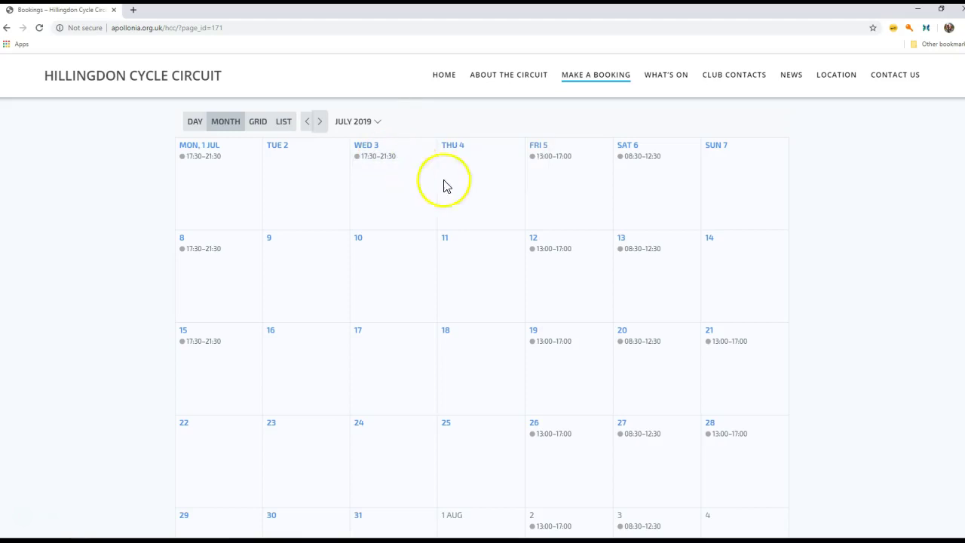
{"action": "left_click", "coordinate": [360, 240]}
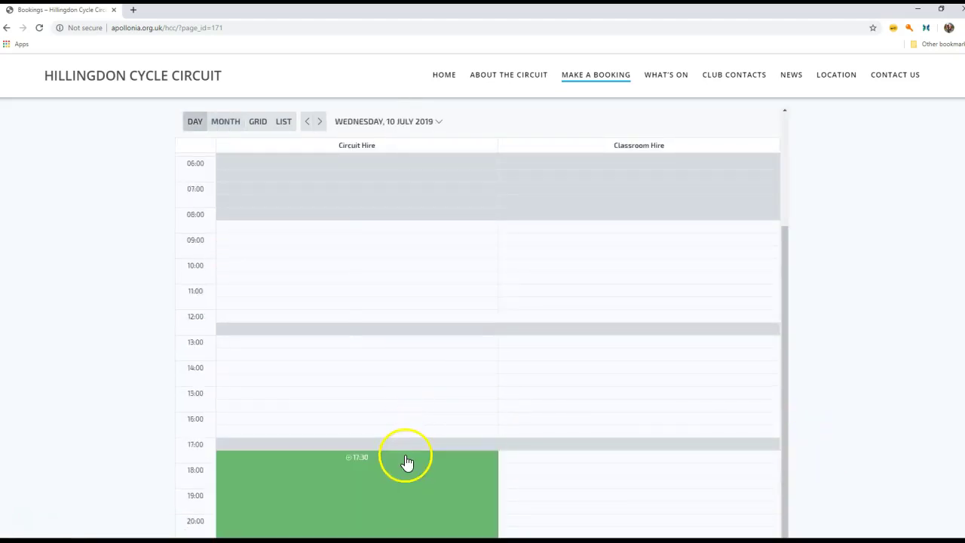
Book the 17:30 Circuit Hire session on 10 July, repeating weekly every 1 week.
{"action": "left_click", "coordinate": [406, 463]}
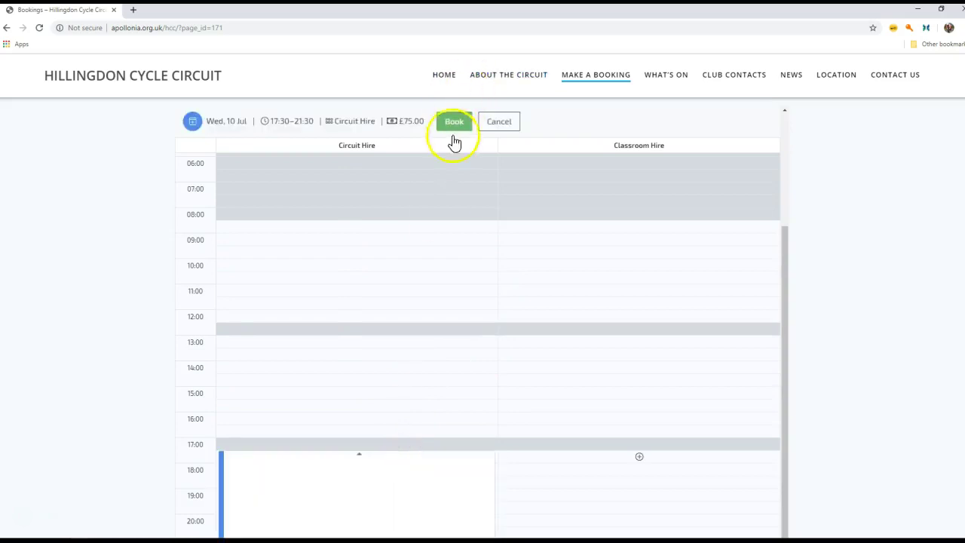
{"action": "left_click", "coordinate": [454, 128]}
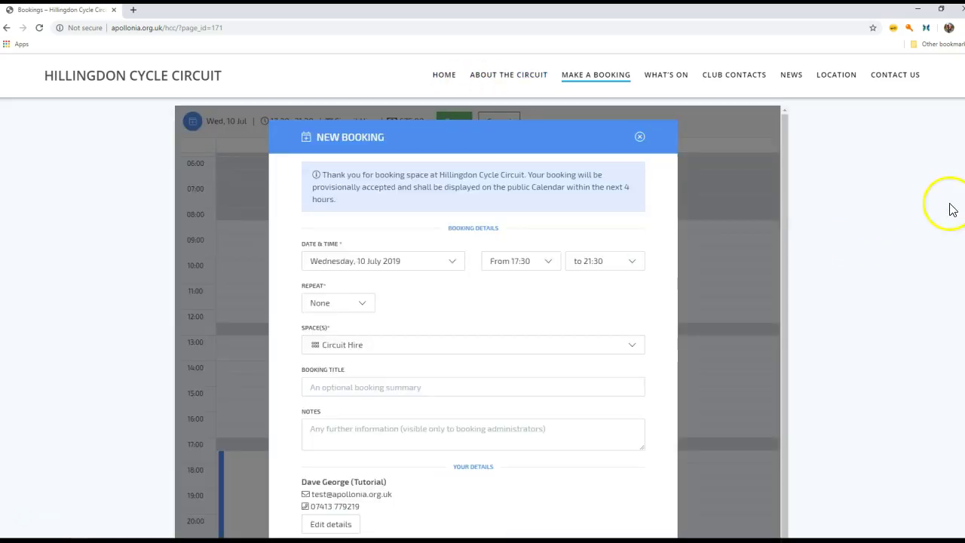
{"action": "left_click", "coordinate": [359, 305]}
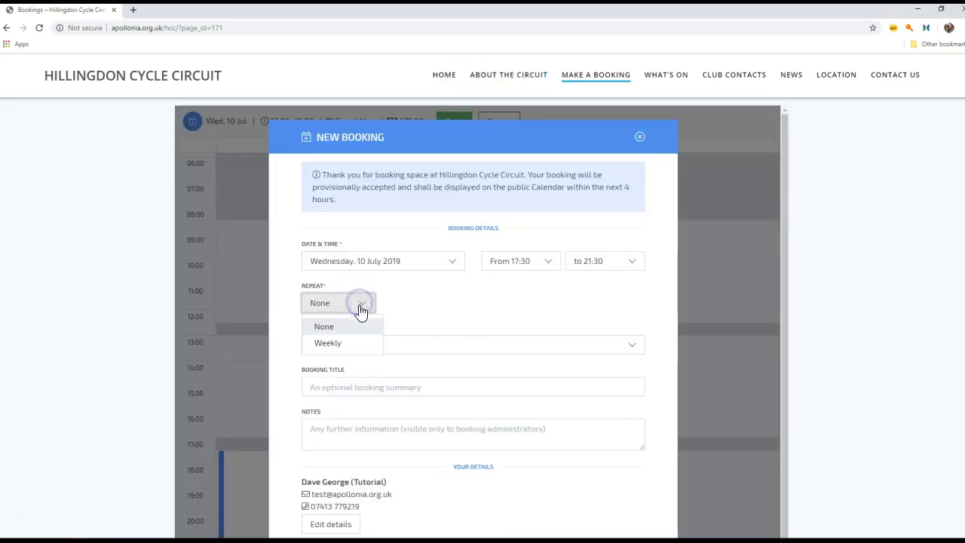
{"action": "left_click", "coordinate": [352, 347]}
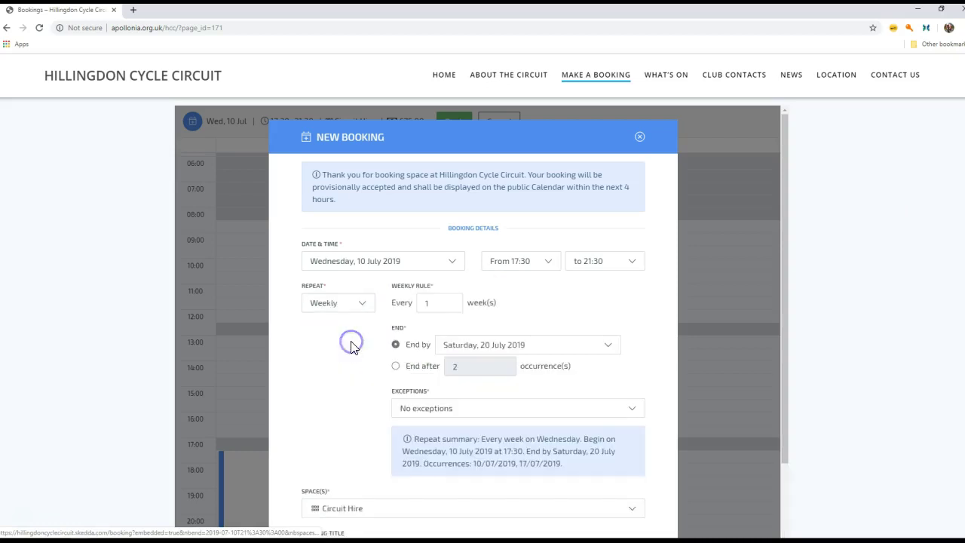
{"action": "left_click", "coordinate": [452, 305]}
{"action": "key", "text": "BackSpace"}
{"action": "type", "text": "1"}
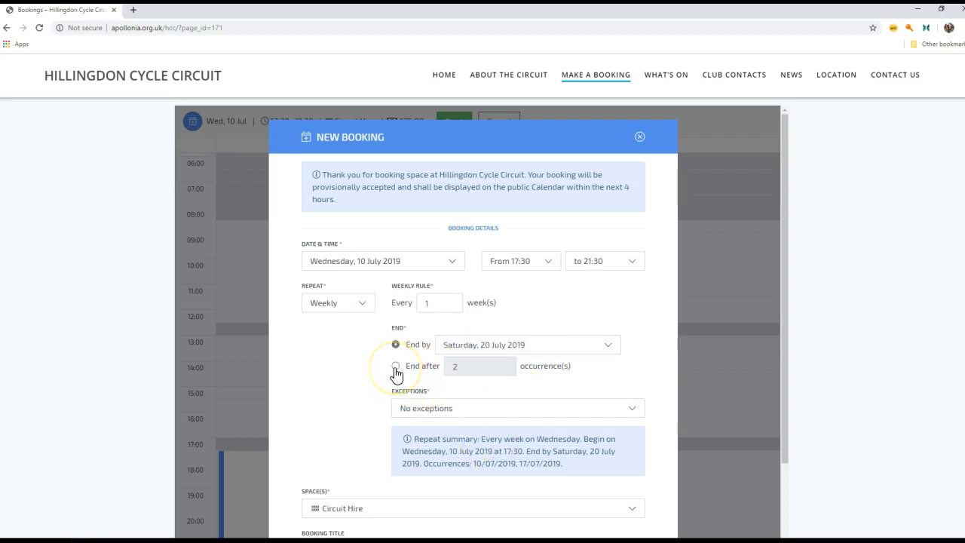
End the weekly series after 3 occurrences.
{"action": "left_click", "coordinate": [463, 371]}
{"action": "double_click", "coordinate": [446, 366]}
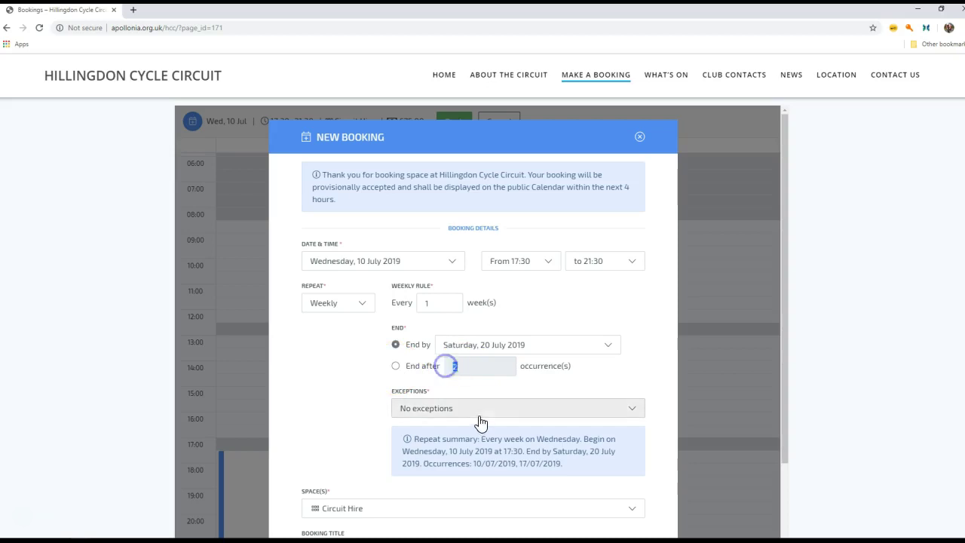
{"action": "left_click", "coordinate": [396, 366]}
{"action": "double_click", "coordinate": [446, 365]}
{"action": "type", "text": "3"}
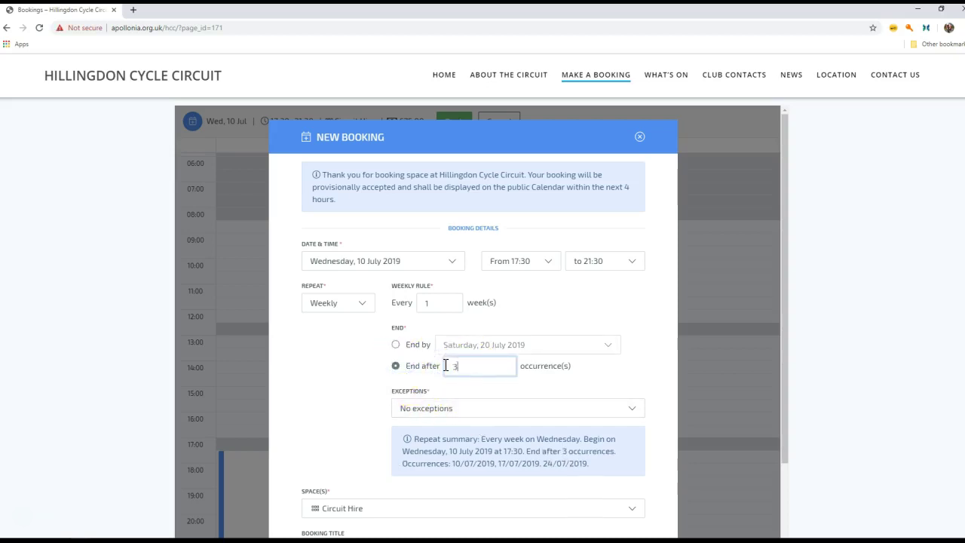
Add 17/07/2019 as an exception date to skip that week.
{"action": "left_click", "coordinate": [633, 412]}
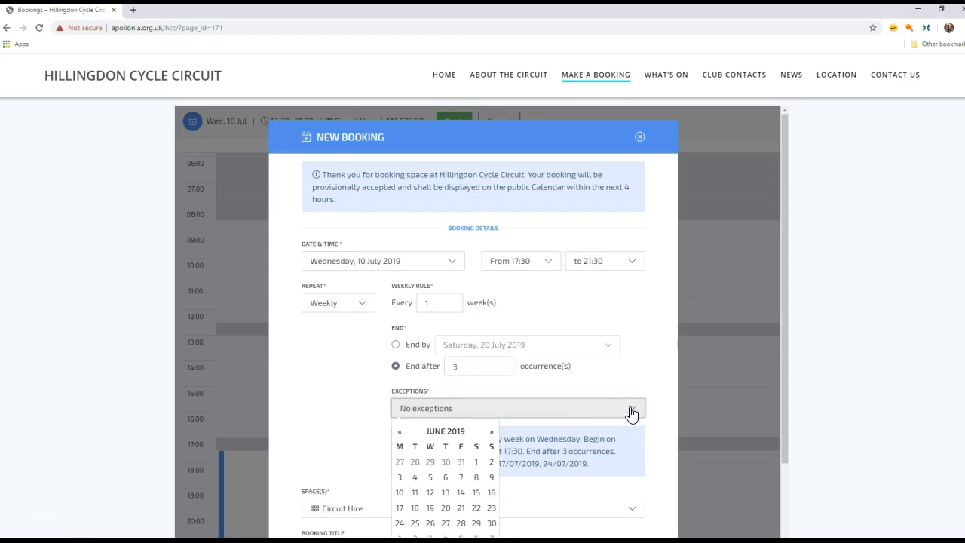
{"action": "left_click", "coordinate": [492, 432]}
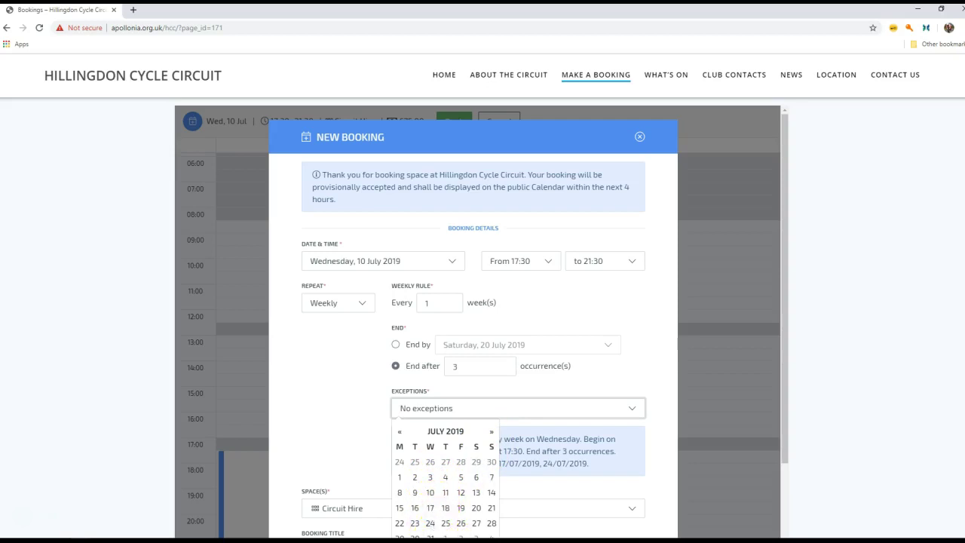
{"action": "left_click", "coordinate": [430, 510]}
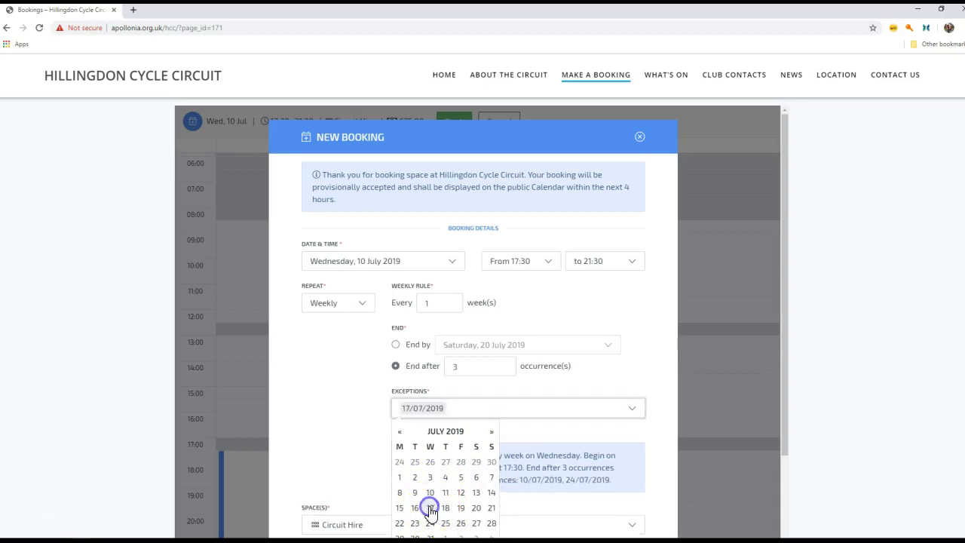
{"action": "left_click", "coordinate": [320, 380]}
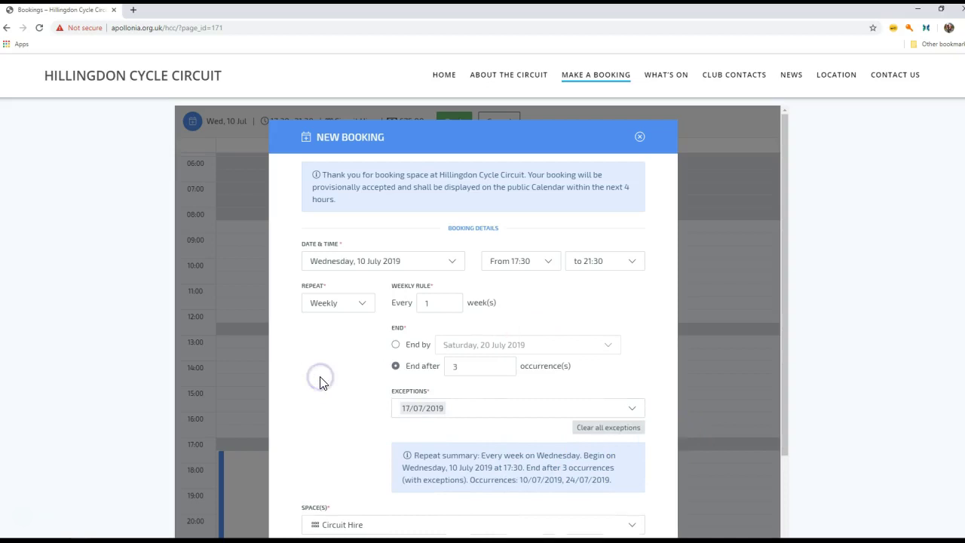
{"action": "left_click_drag", "start_coordinate": [784, 338], "coordinate": [772, 431]}
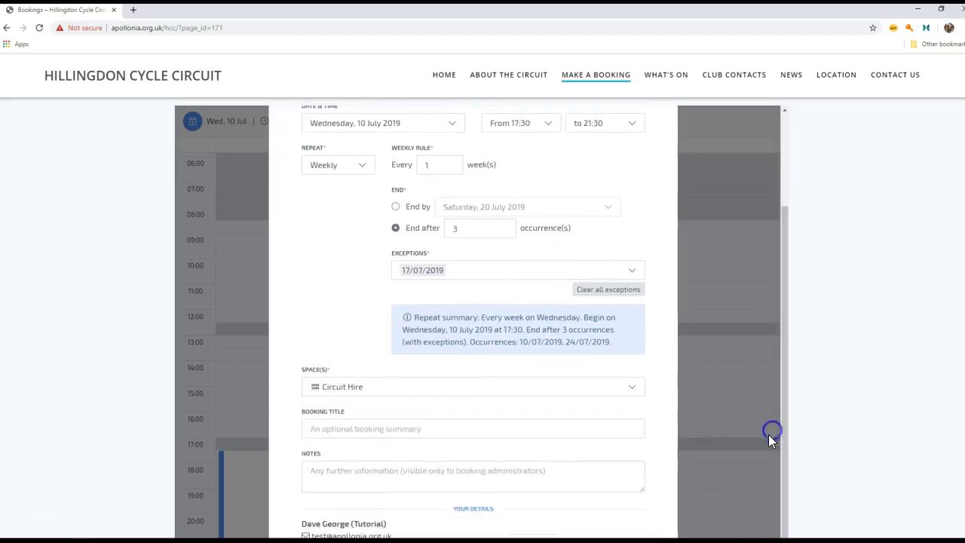
Title the booking 'Video Test', add the note 'Just another test', and confirm it.
{"action": "left_click", "coordinate": [422, 429]}
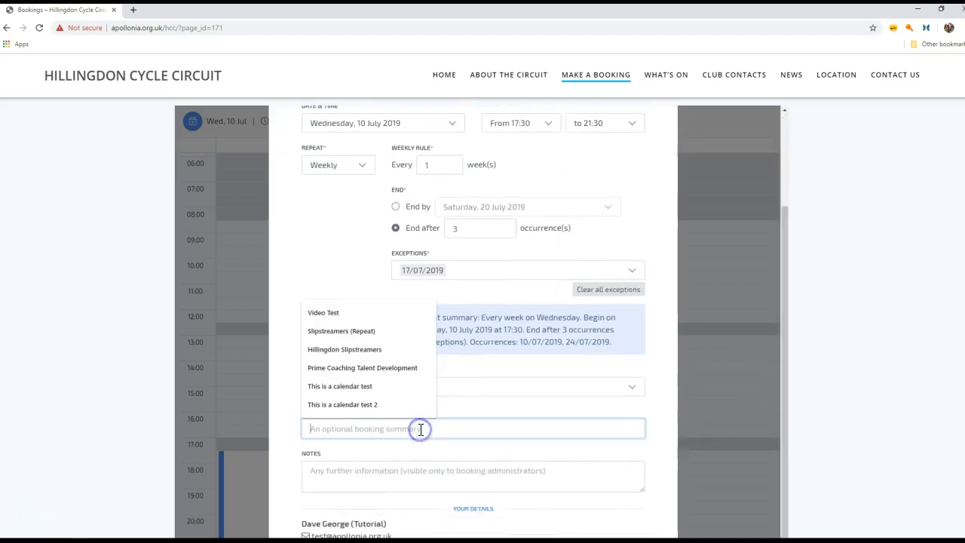
{"action": "left_click", "coordinate": [326, 313]}
{"action": "left_click", "coordinate": [448, 468]}
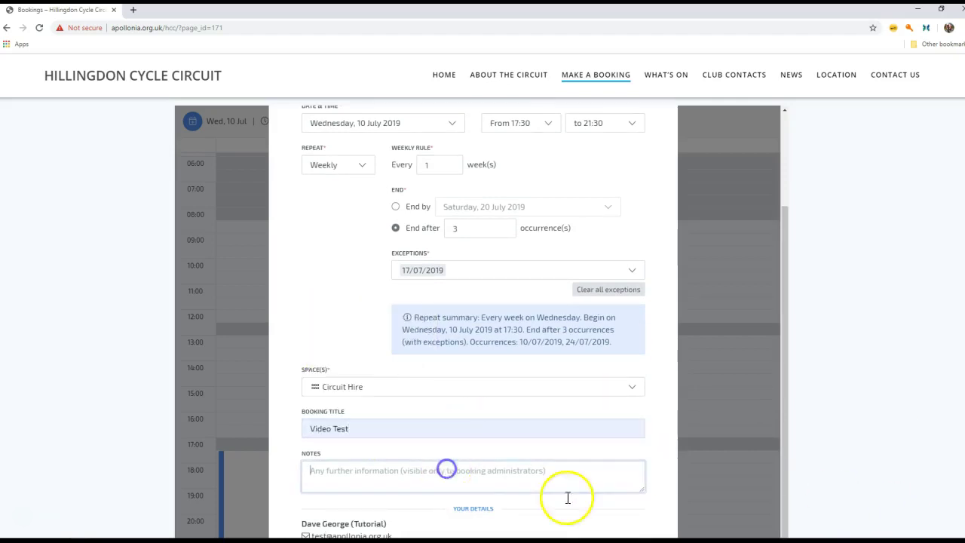
{"action": "type", "text": "Ju"}
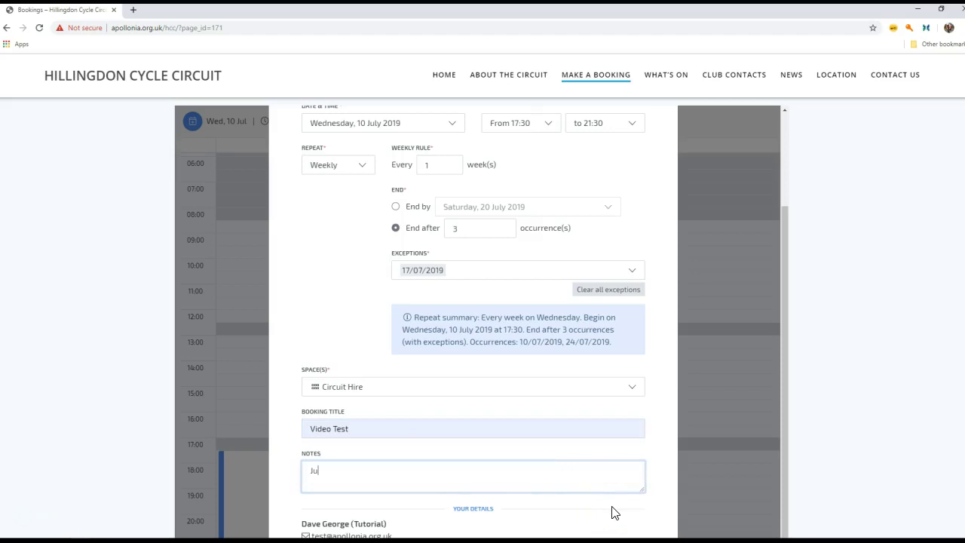
{"action": "type", "text": "st another test"}
{"action": "scroll", "coordinate": [482, 316], "scroll_direction": "down", "scroll_amount": 2}
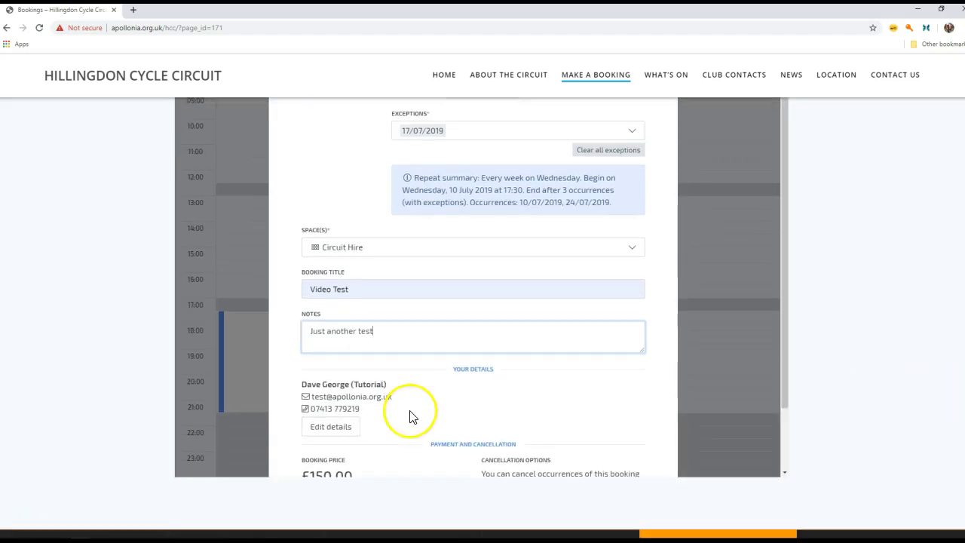
{"action": "left_click_drag", "start_coordinate": [783, 338], "coordinate": [783, 419]}
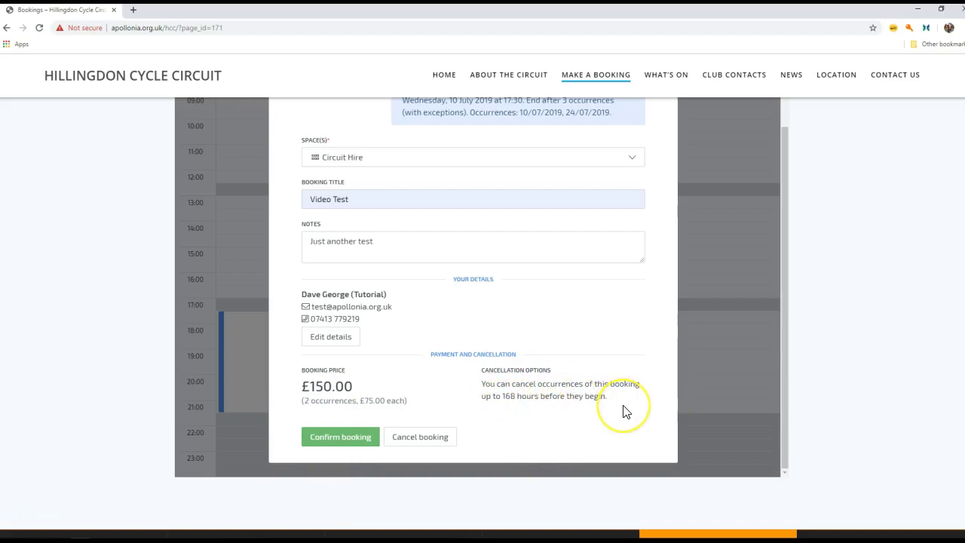
{"action": "left_click", "coordinate": [357, 443]}
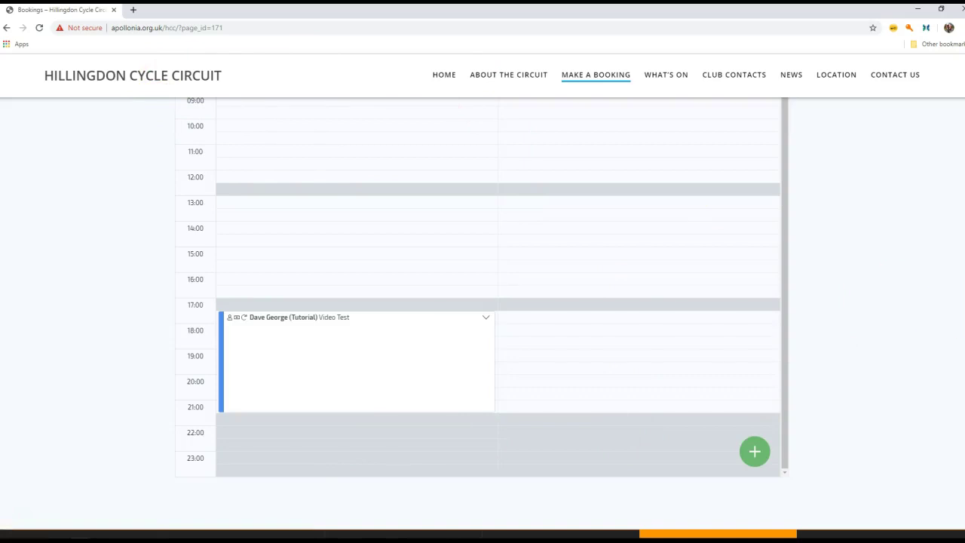
Switch to the July 2019 month view and inspect the 10 July Video Test booking details.
{"action": "scroll", "coordinate": [958, 247], "scroll_direction": "up", "scroll_amount": 3}
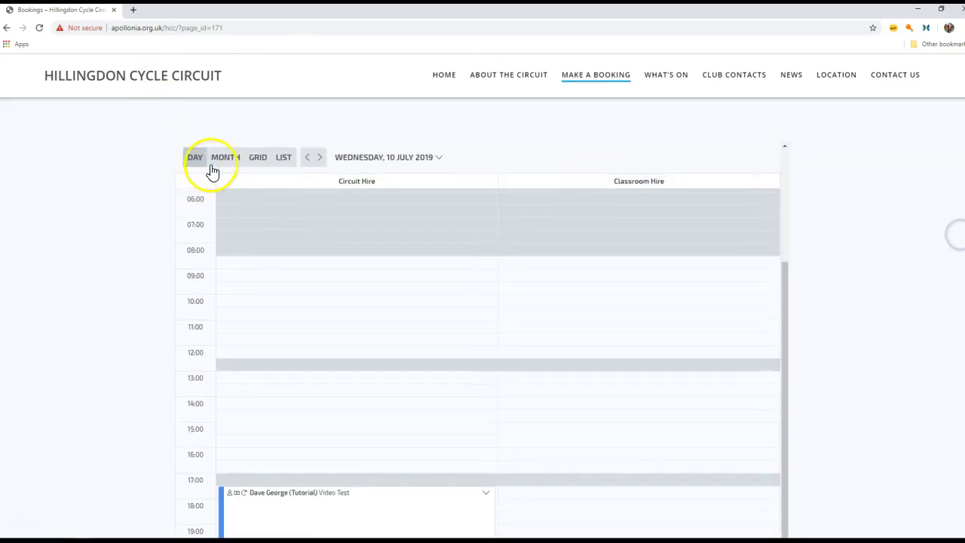
{"action": "left_click", "coordinate": [219, 168]}
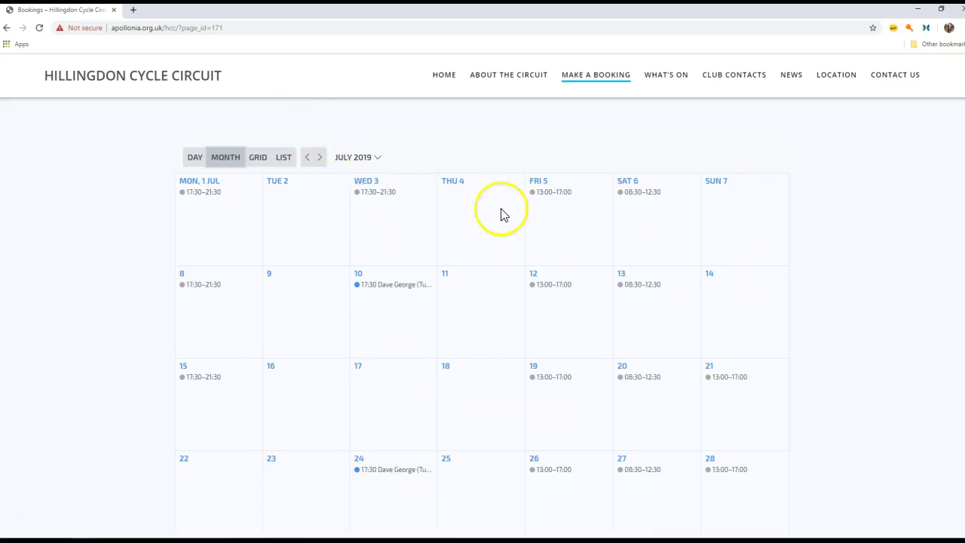
{"action": "scroll", "coordinate": [501, 313], "scroll_direction": "down", "scroll_amount": 2}
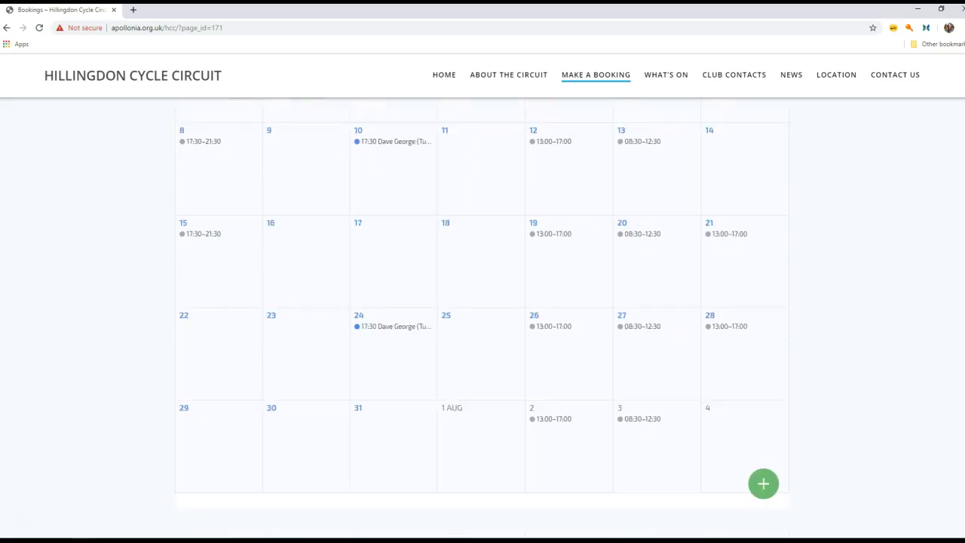
{"action": "scroll", "coordinate": [501, 313], "scroll_direction": "up", "scroll_amount": 2}
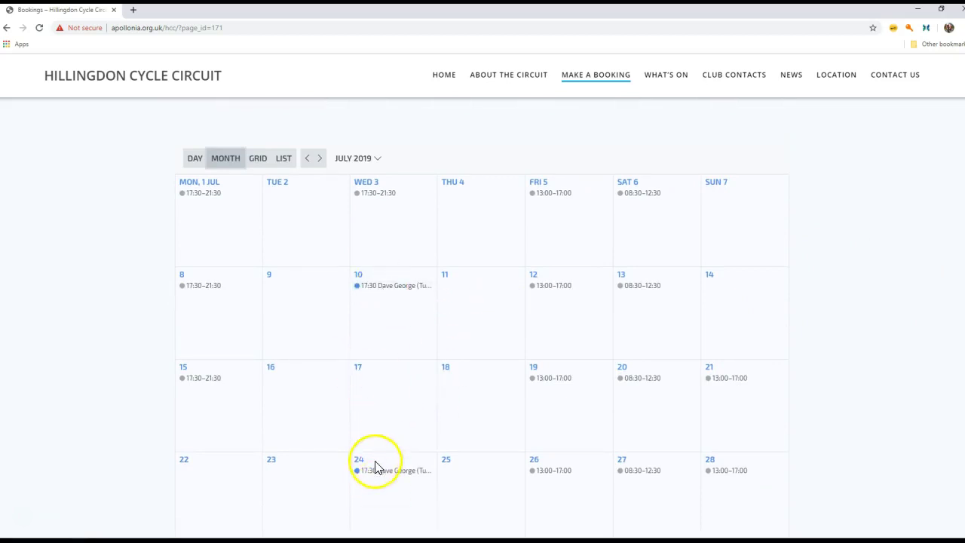
{"action": "mouse_move", "coordinate": [377, 289]}
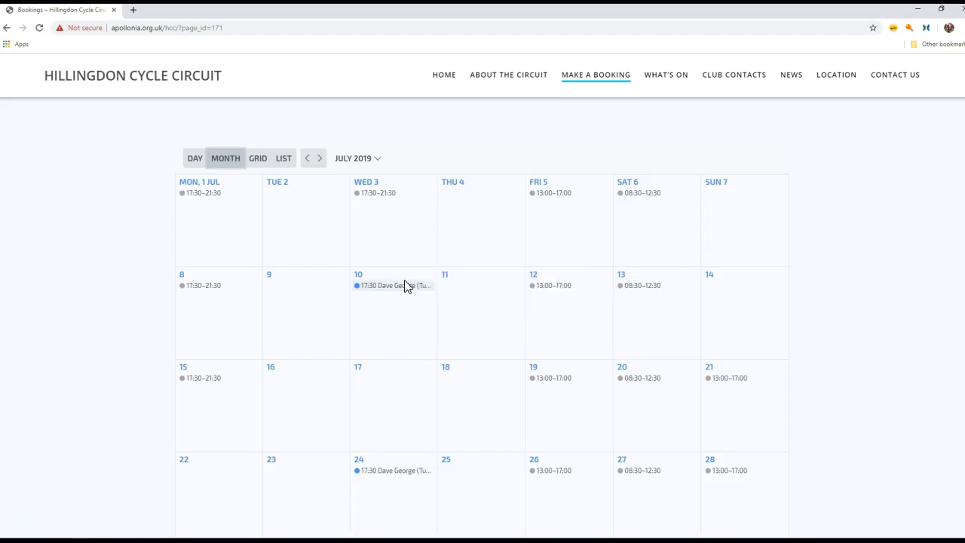
{"action": "left_click", "coordinate": [404, 294]}
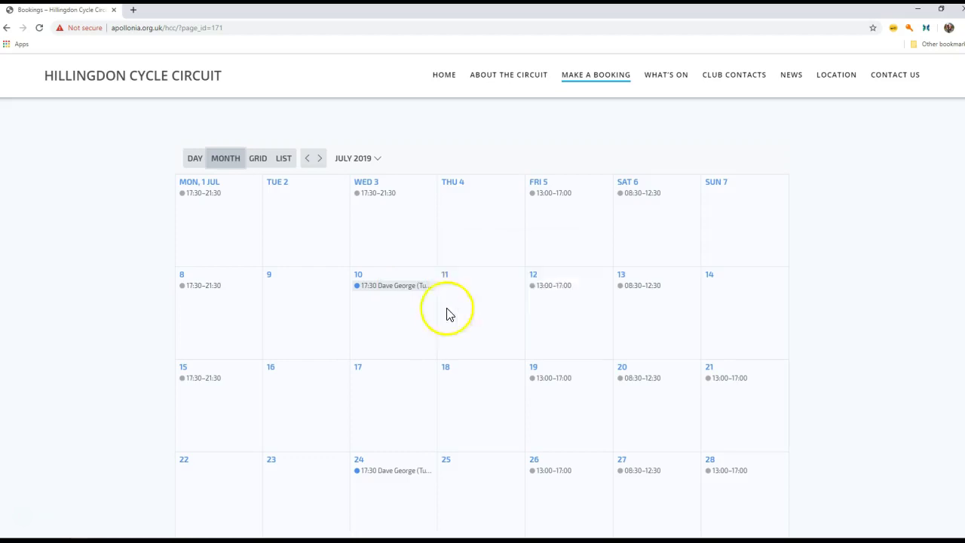
{"action": "left_click", "coordinate": [421, 294]}
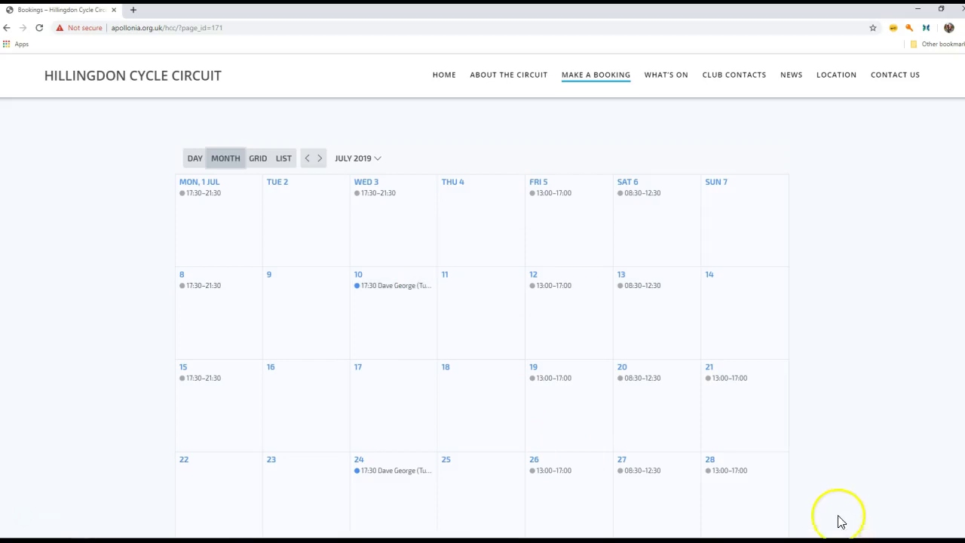
Cancel only the 10 July occurrence of the Video Test booking.
{"action": "right_click", "coordinate": [409, 472]}
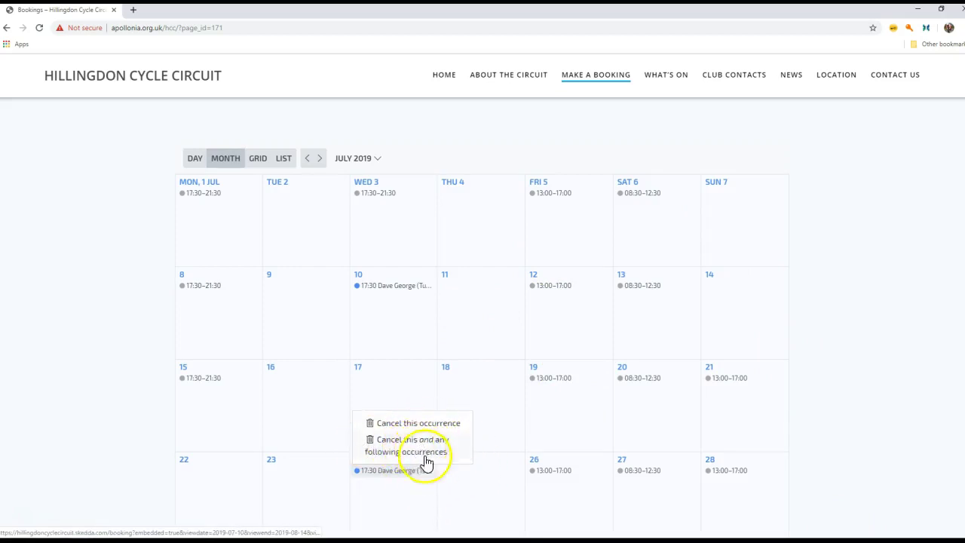
{"action": "right_click", "coordinate": [402, 286]}
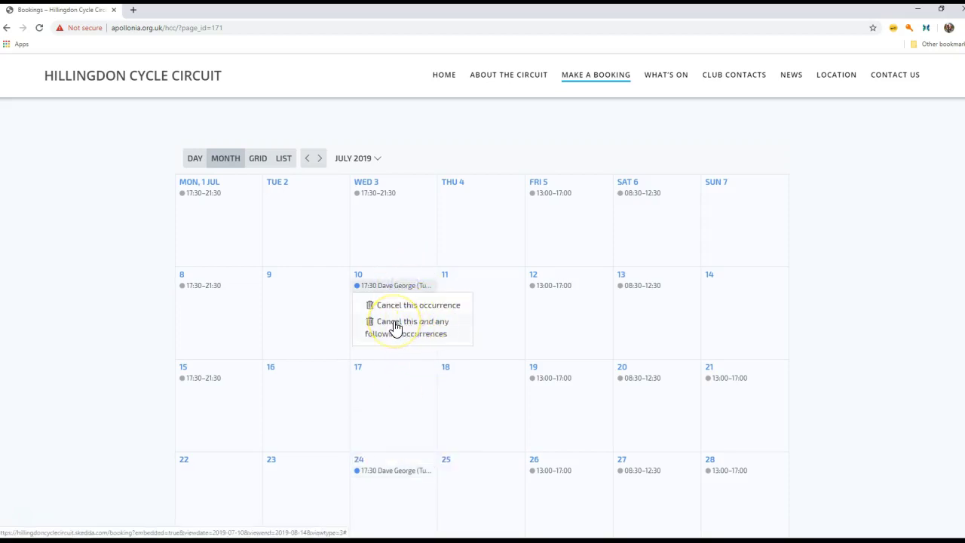
{"action": "left_click", "coordinate": [394, 319]}
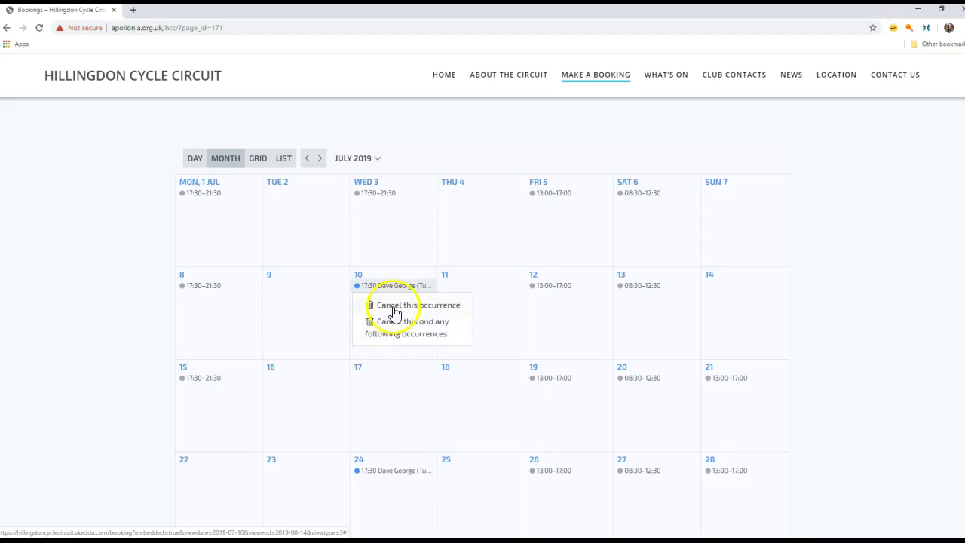
{"action": "left_click", "coordinate": [395, 309]}
{"action": "left_click", "coordinate": [404, 327]}
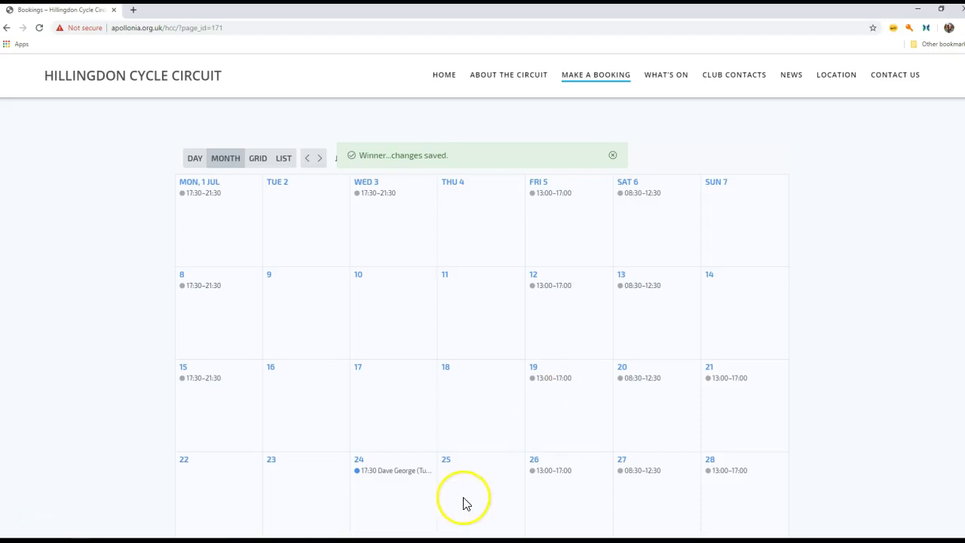
Cancel the 24 July occurrence and all following ones.
{"action": "left_click", "coordinate": [402, 477]}
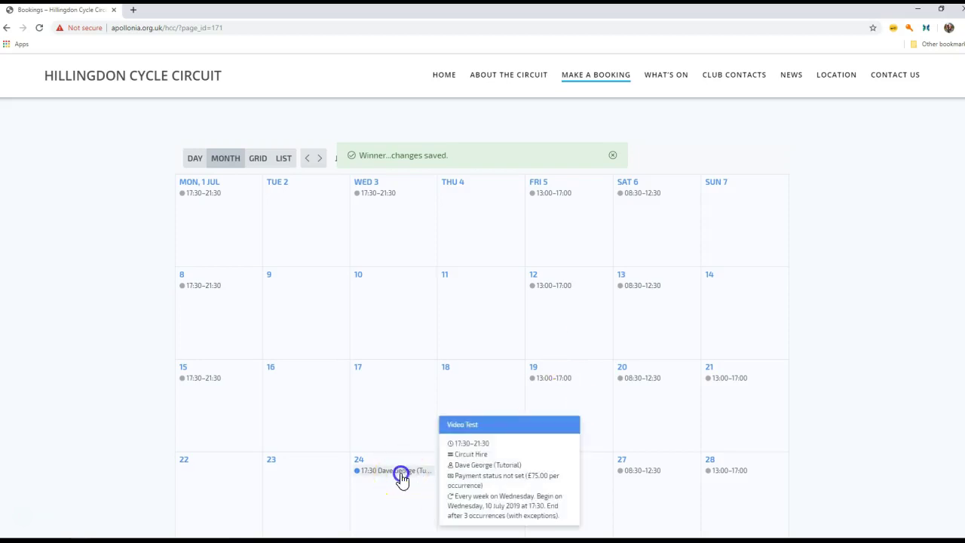
{"action": "left_click", "coordinate": [411, 445]}
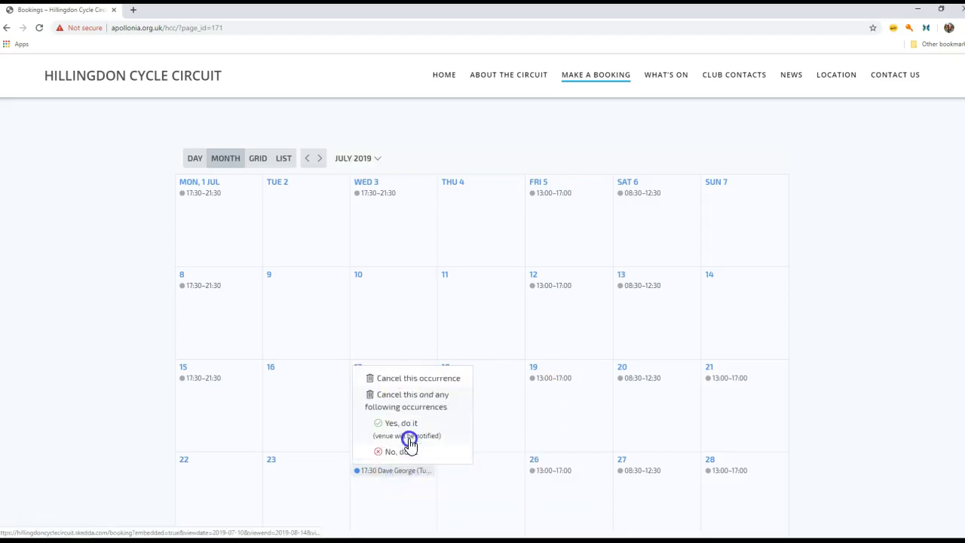
{"action": "left_click", "coordinate": [407, 426]}
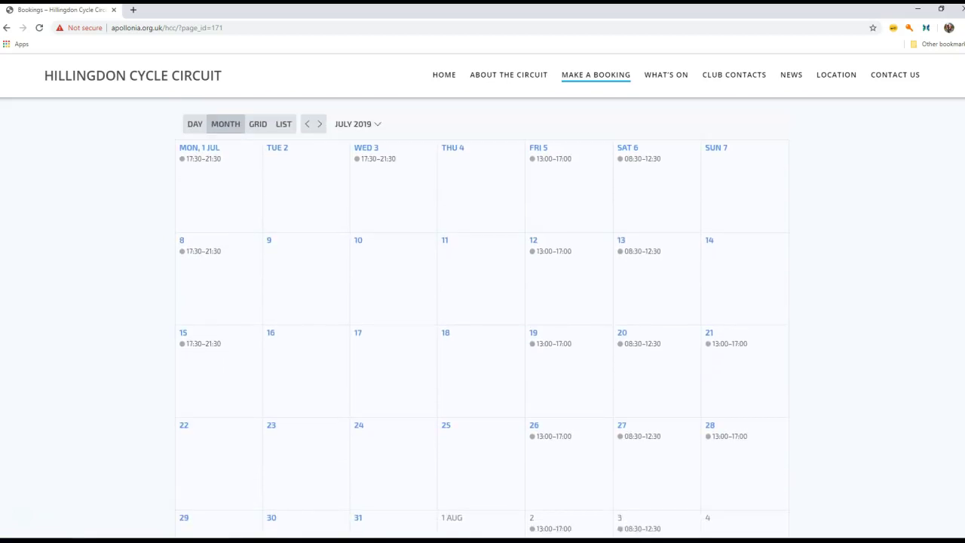
Return to June 2019 and cancel the Tutorial Test booking on Wednesday 26 June.
{"action": "left_click", "coordinate": [307, 128]}
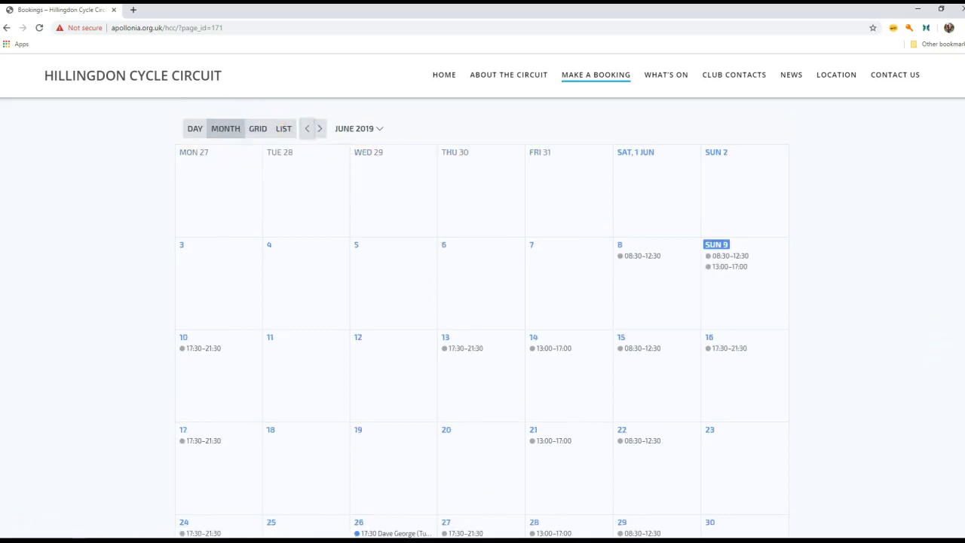
{"action": "scroll", "coordinate": [528, 399], "scroll_direction": "down", "scroll_amount": 2}
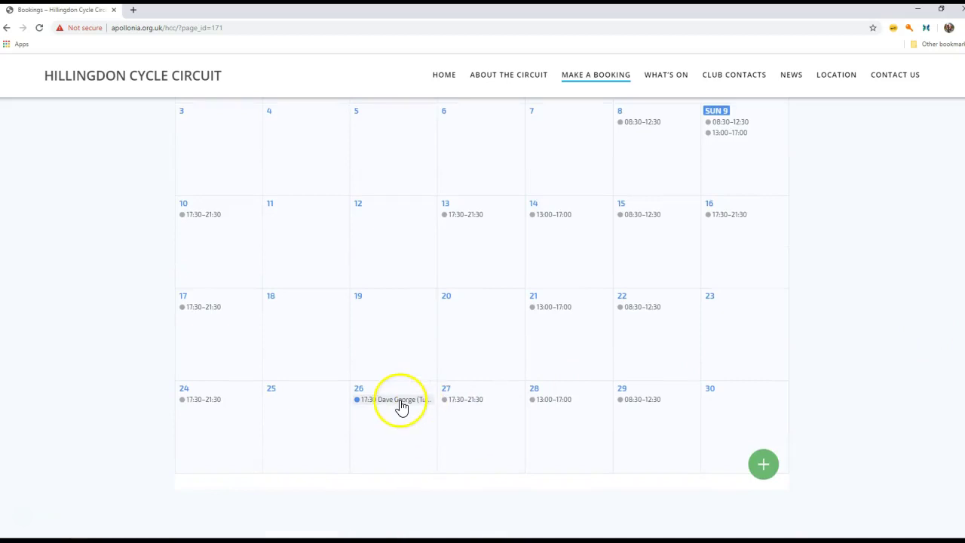
{"action": "left_click", "coordinate": [402, 408]}
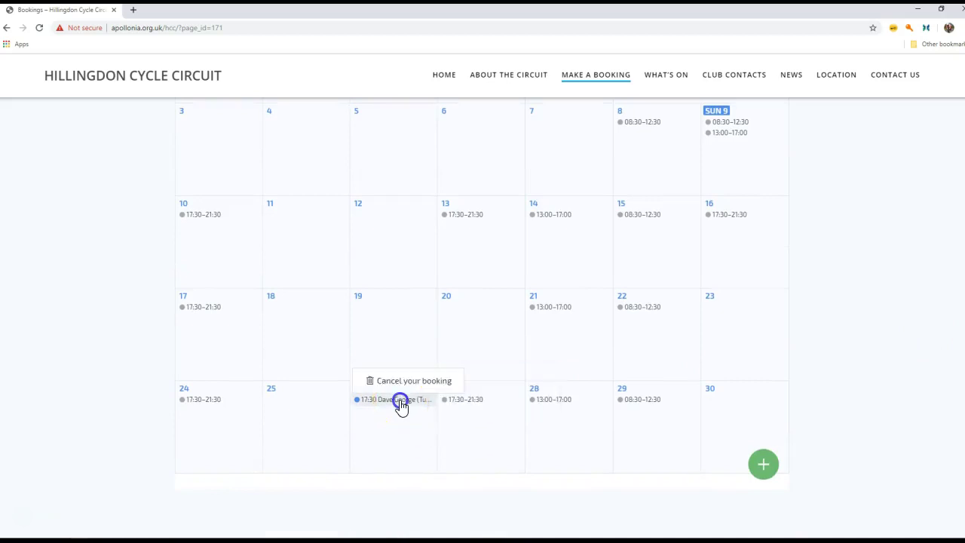
{"action": "left_click", "coordinate": [400, 381]}
{"action": "left_click", "coordinate": [399, 362]}
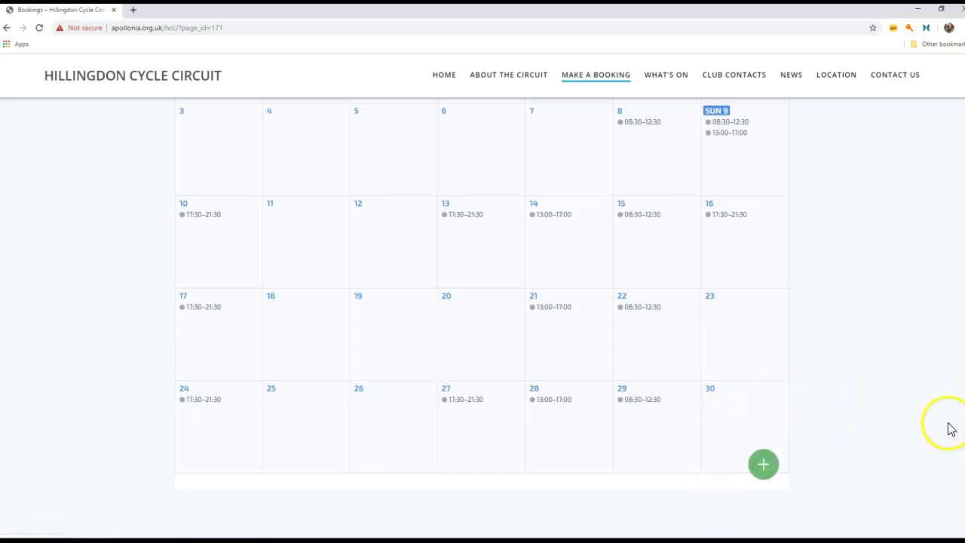
{"action": "scroll", "coordinate": [964, 432], "scroll_direction": "down", "scroll_amount": 1}
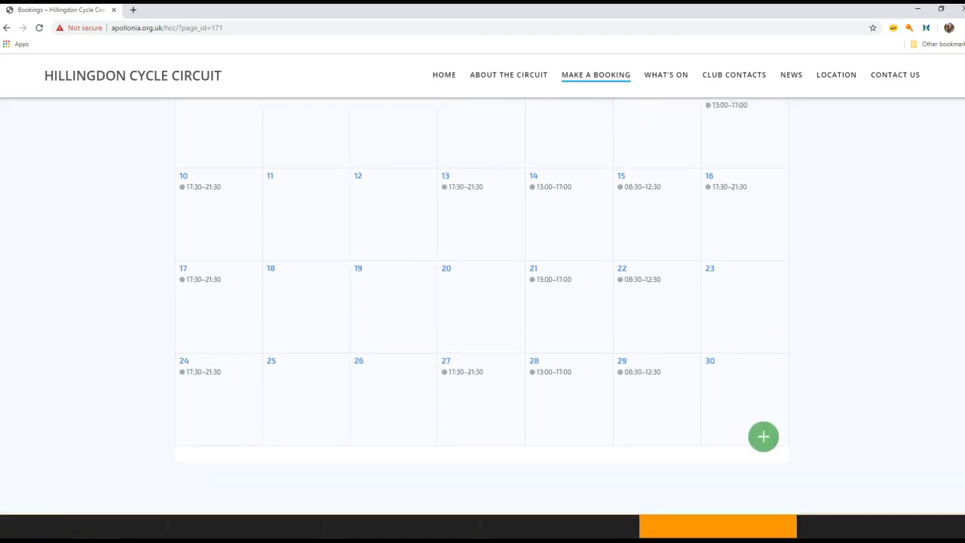
{"action": "scroll", "coordinate": [964, 431], "scroll_direction": "up", "scroll_amount": 1}
{"action": "scroll", "coordinate": [480, 320], "scroll_direction": "up", "scroll_amount": 1}
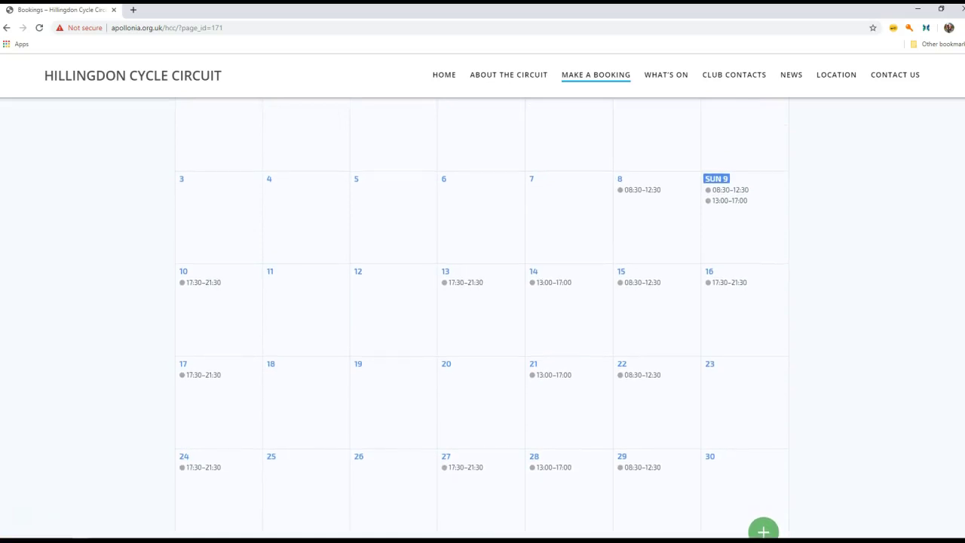
{"action": "scroll", "coordinate": [764, 535], "scroll_direction": "up", "scroll_amount": 1}
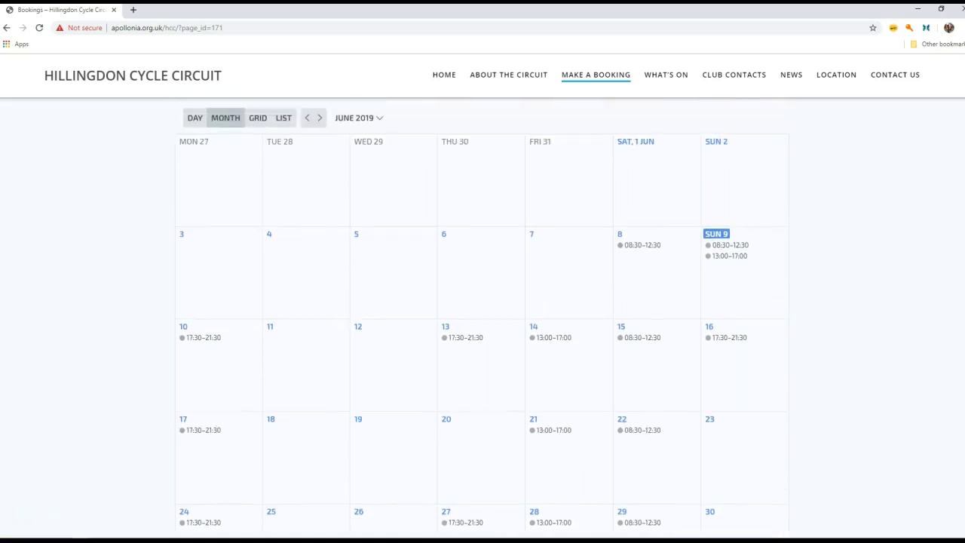
Go to the What's On page and scroll to the 3–30 June 2019 Teamup calendar.
{"action": "left_click", "coordinate": [665, 78]}
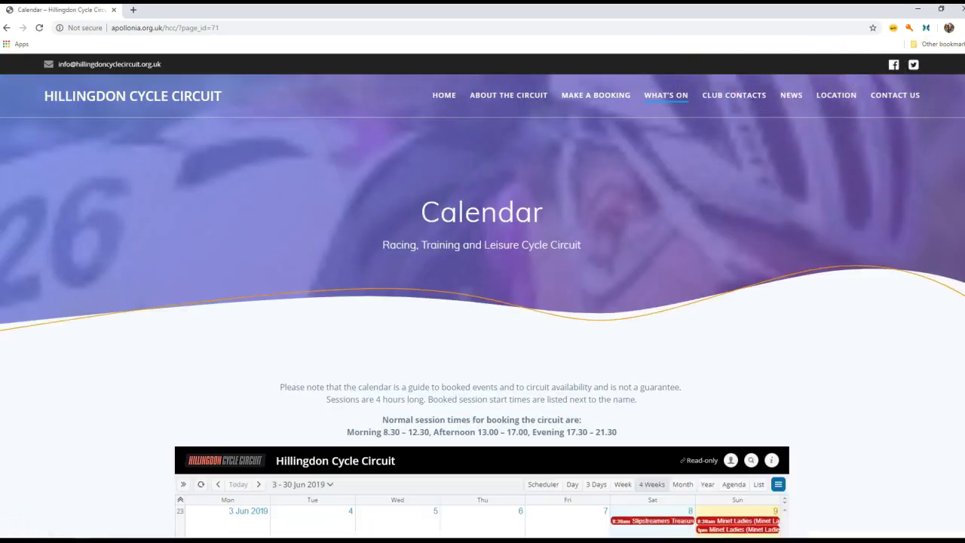
{"action": "left_click_drag", "start_coordinate": [964, 98], "coordinate": [955, 239]}
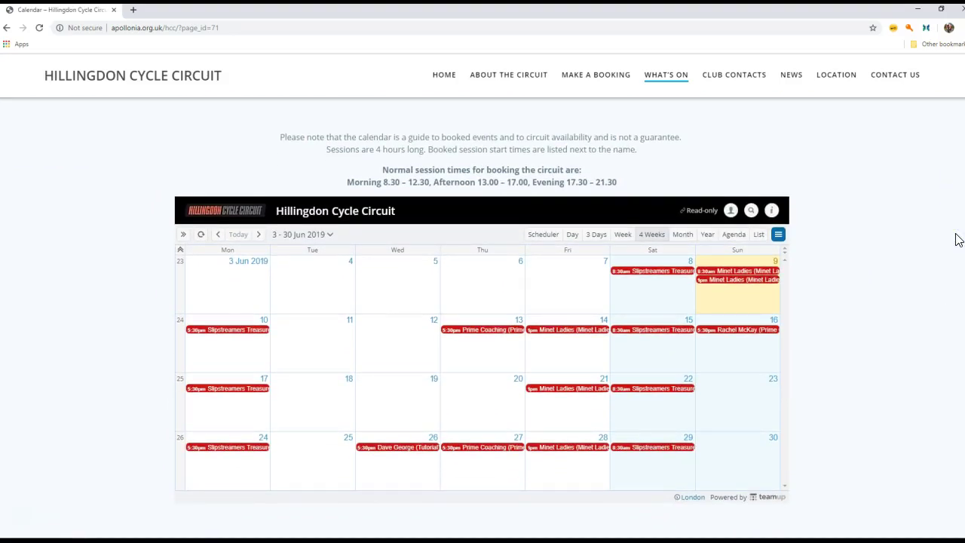